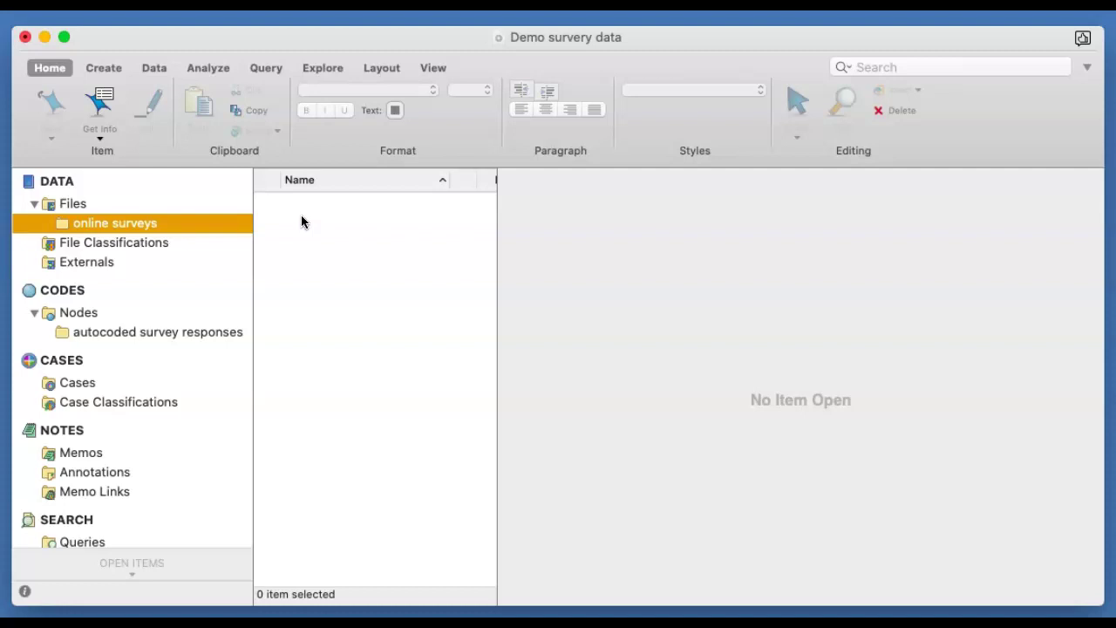
Start a dataset import and choose Survey Responses.xlsx from the 2- Surveys folder.
{"action": "left_click", "coordinate": [283, 257]}
{"action": "left_click", "coordinate": [157, 228]}
{"action": "right_click", "coordinate": [304, 214]}
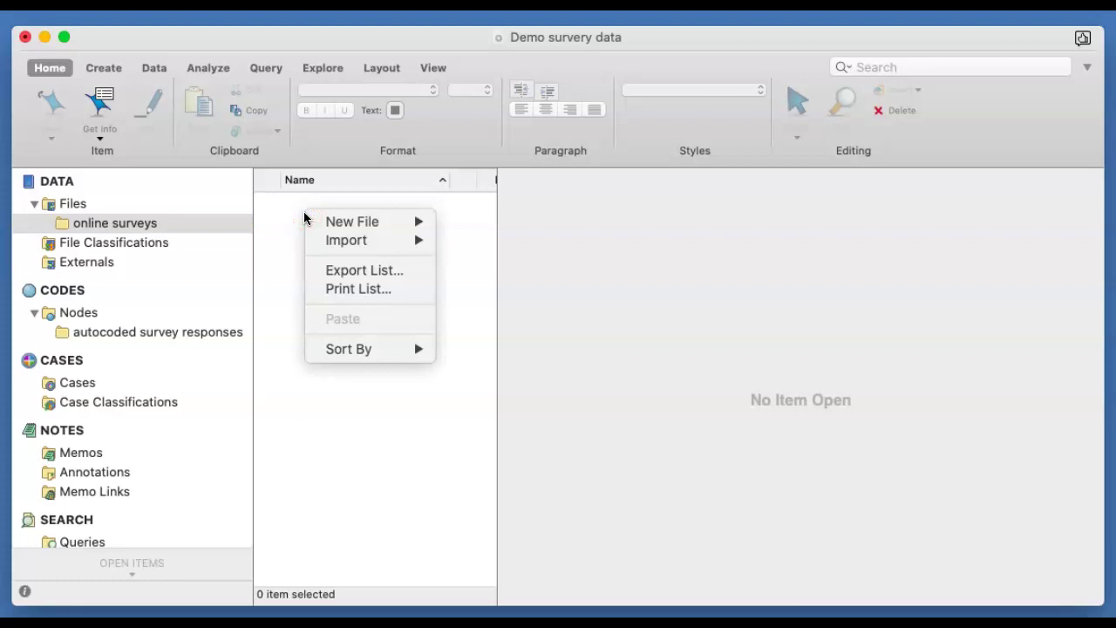
{"action": "mouse_move", "coordinate": [306, 219]}
{"action": "mouse_move", "coordinate": [353, 242]}
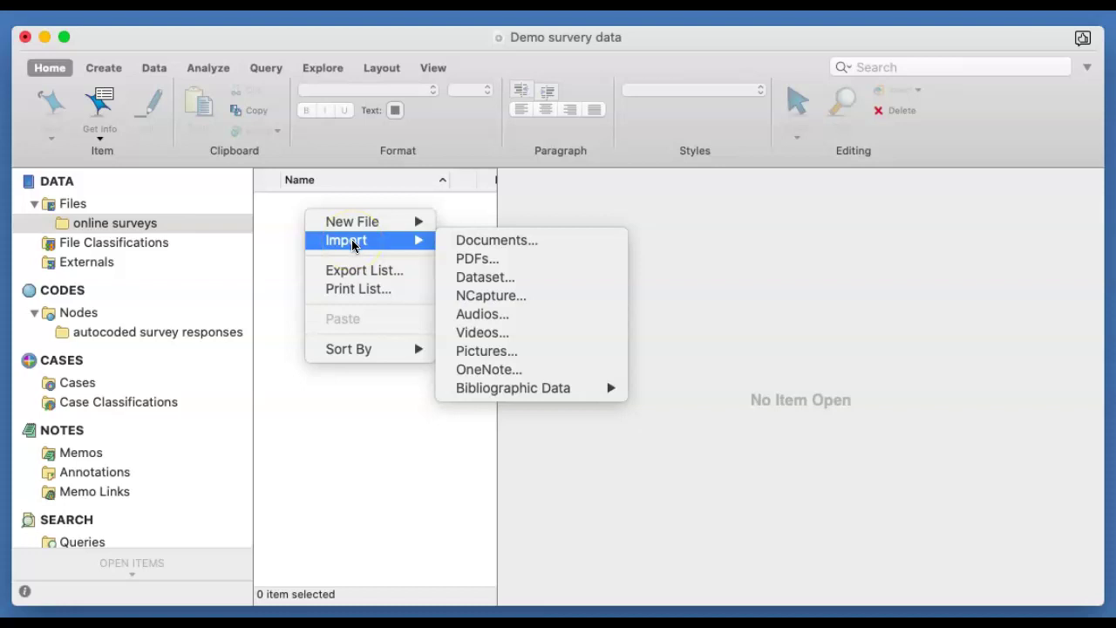
{"action": "left_click", "coordinate": [470, 282]}
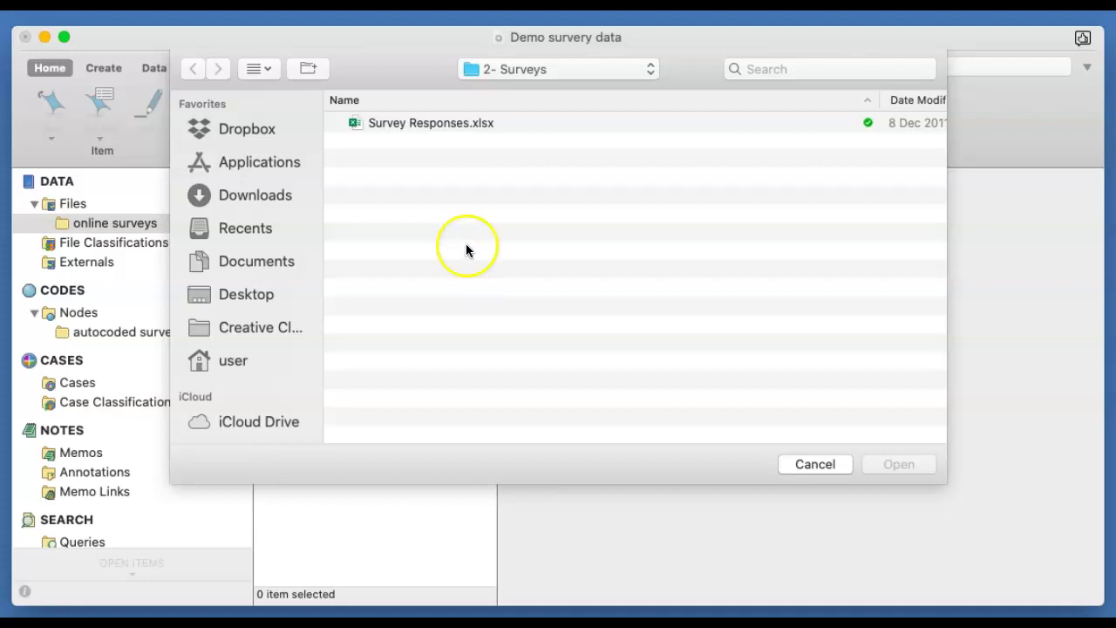
{"action": "left_click", "coordinate": [458, 123]}
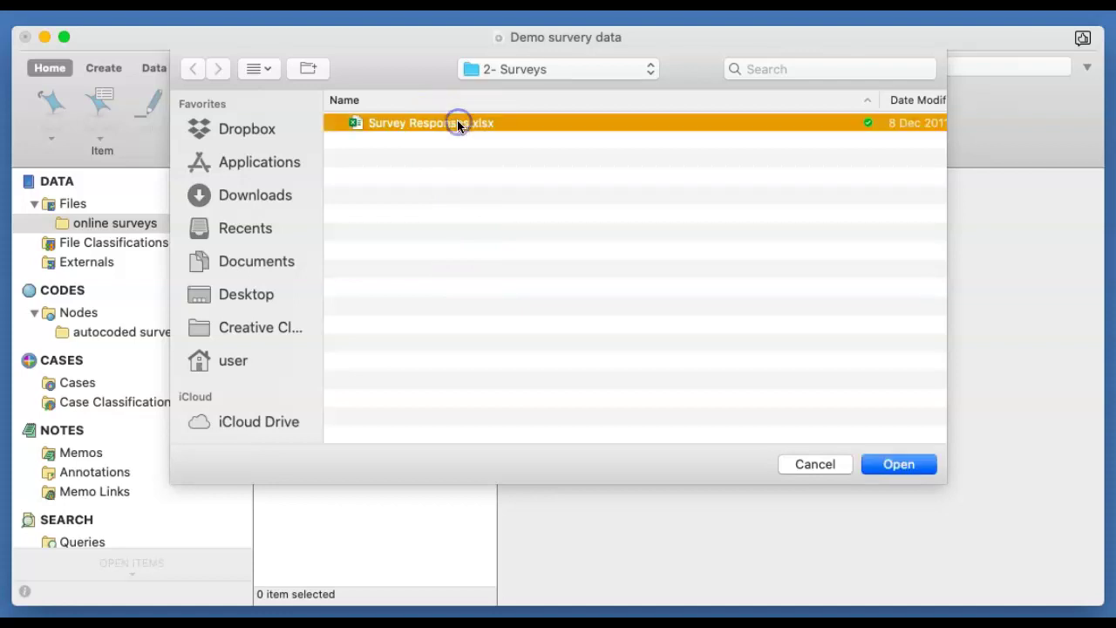
Load Survey Responses.xlsx into the import assistant, with DMY dates and first row as field names.
{"action": "left_click", "coordinate": [887, 468]}
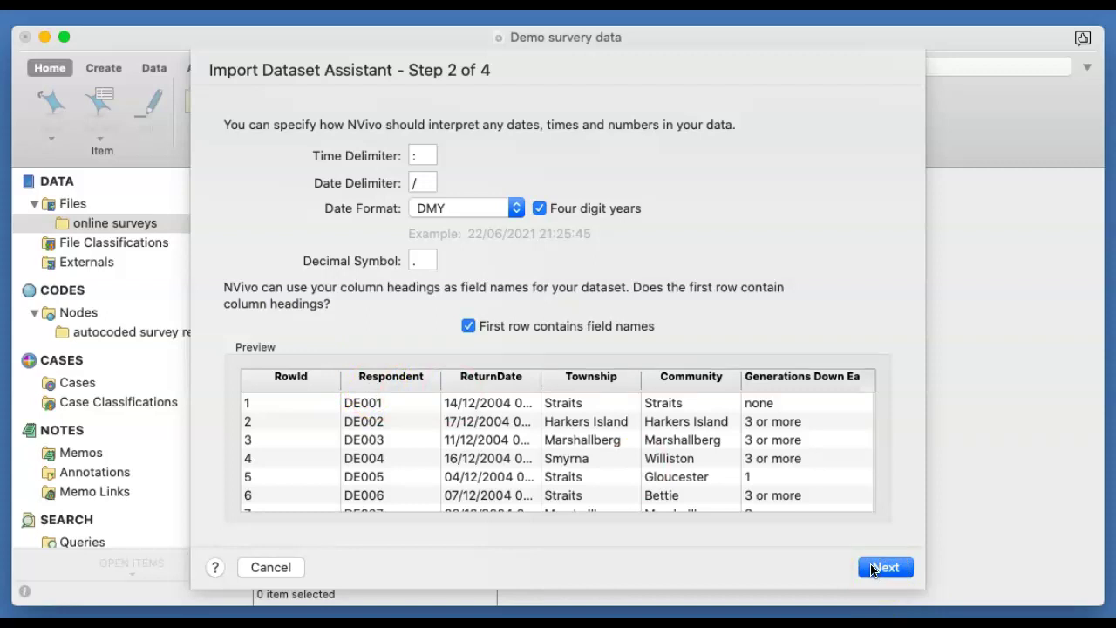
Go to Step 3 and check that Respondent imports as a Text classifying field.
{"action": "left_click", "coordinate": [882, 568]}
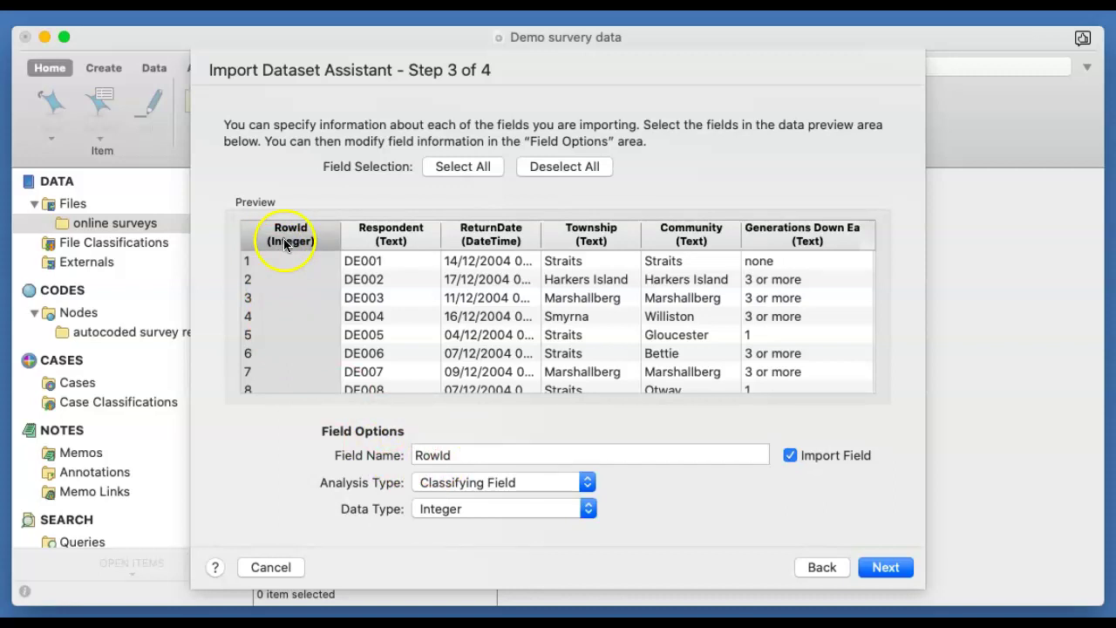
{"action": "left_click", "coordinate": [381, 233]}
{"action": "left_click", "coordinate": [381, 234]}
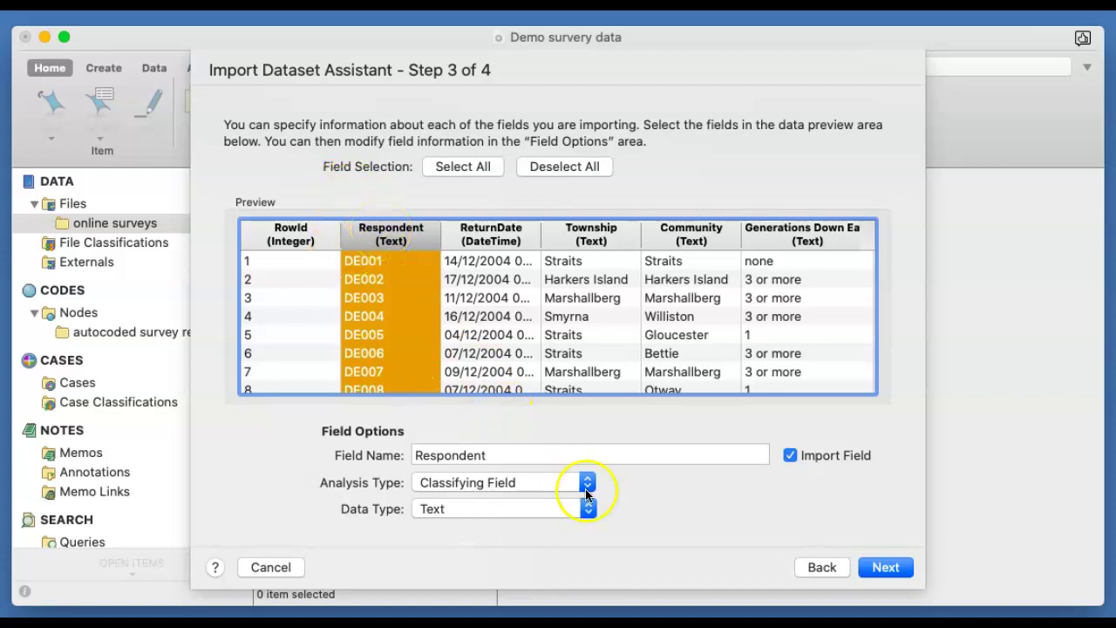
Import the dataset as Survey Responses into the online surveys folder.
{"action": "left_click", "coordinate": [883, 567]}
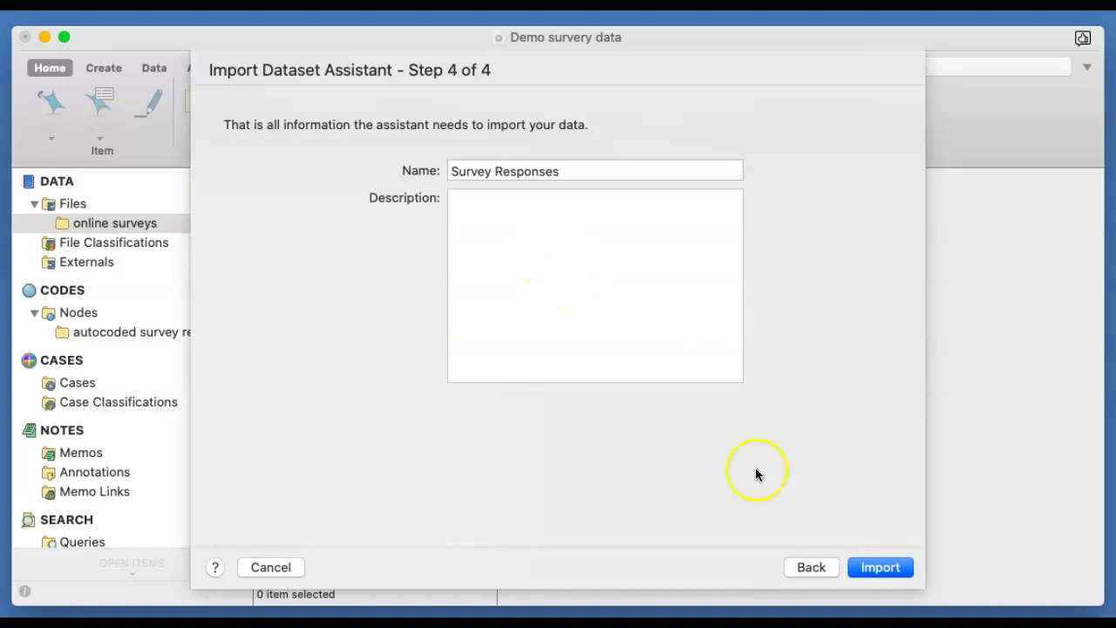
{"action": "left_click", "coordinate": [879, 569]}
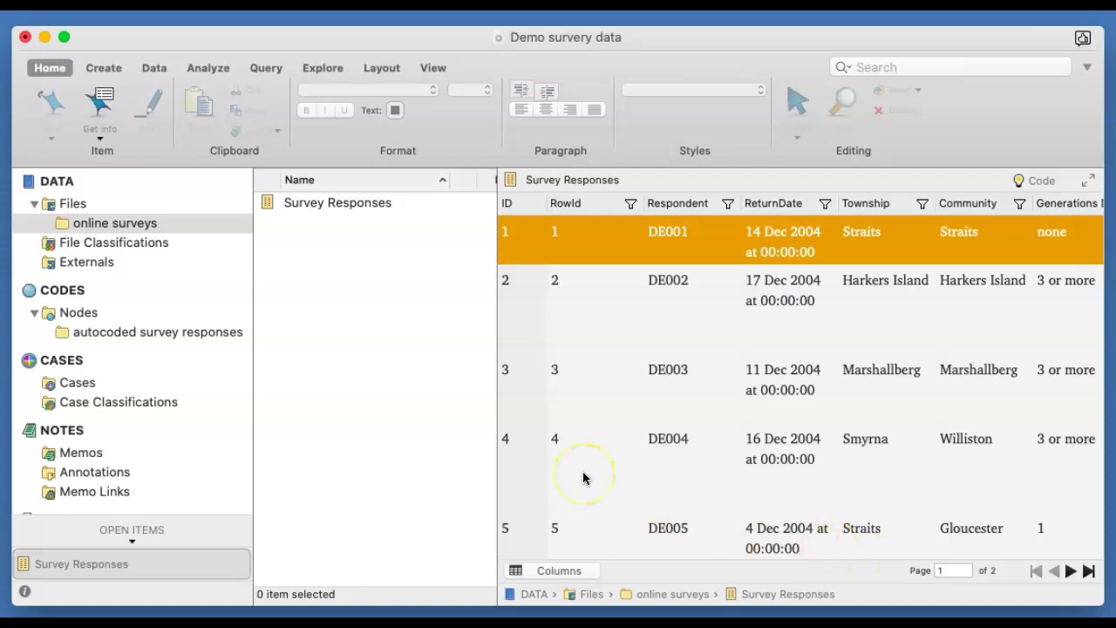
{"action": "scroll", "coordinate": [582, 476], "scroll_direction": "down", "scroll_amount": 5}
{"action": "scroll", "coordinate": [583, 476], "scroll_direction": "down", "scroll_amount": 15}
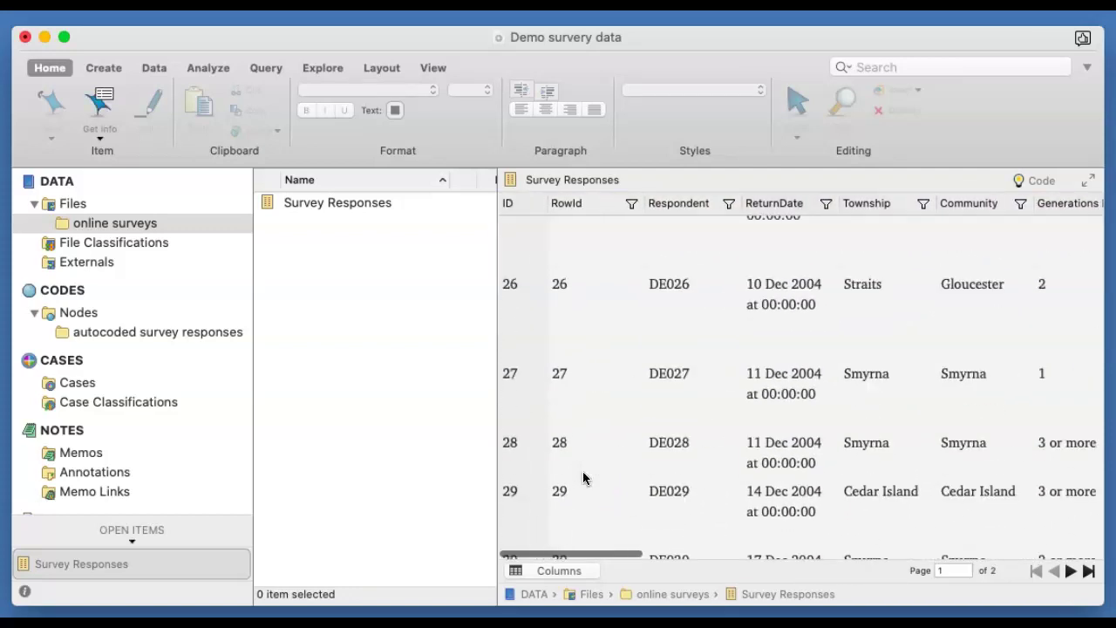
{"action": "scroll", "coordinate": [583, 472], "scroll_direction": "down", "scroll_amount": 18}
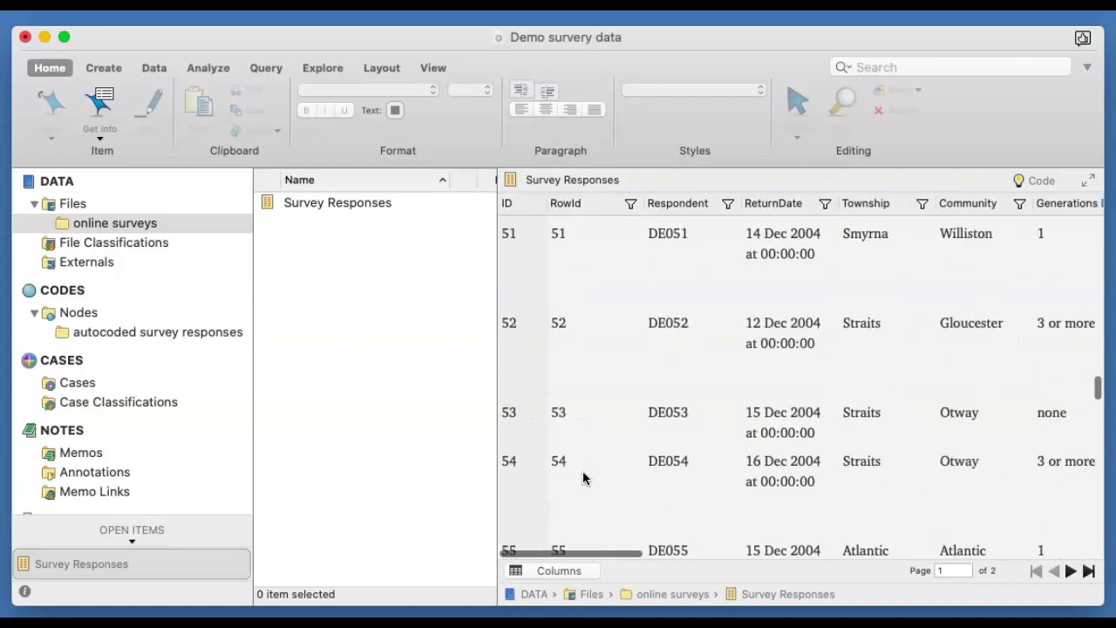
{"action": "scroll", "coordinate": [582, 476], "scroll_direction": "down", "scroll_amount": 15}
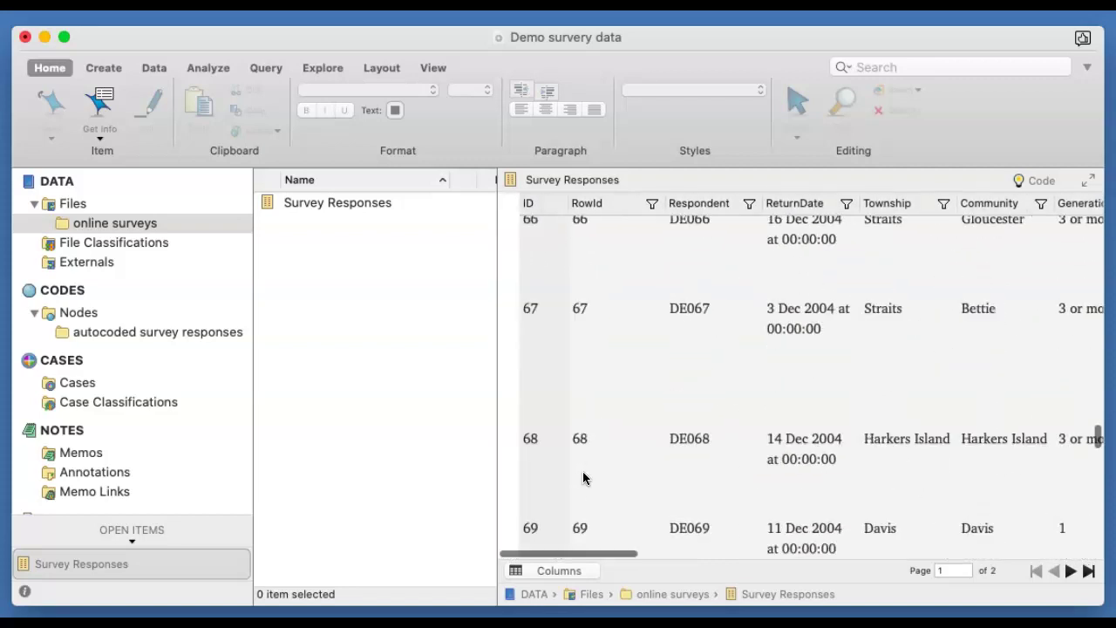
{"action": "scroll", "coordinate": [582, 476], "scroll_direction": "down", "scroll_amount": 12}
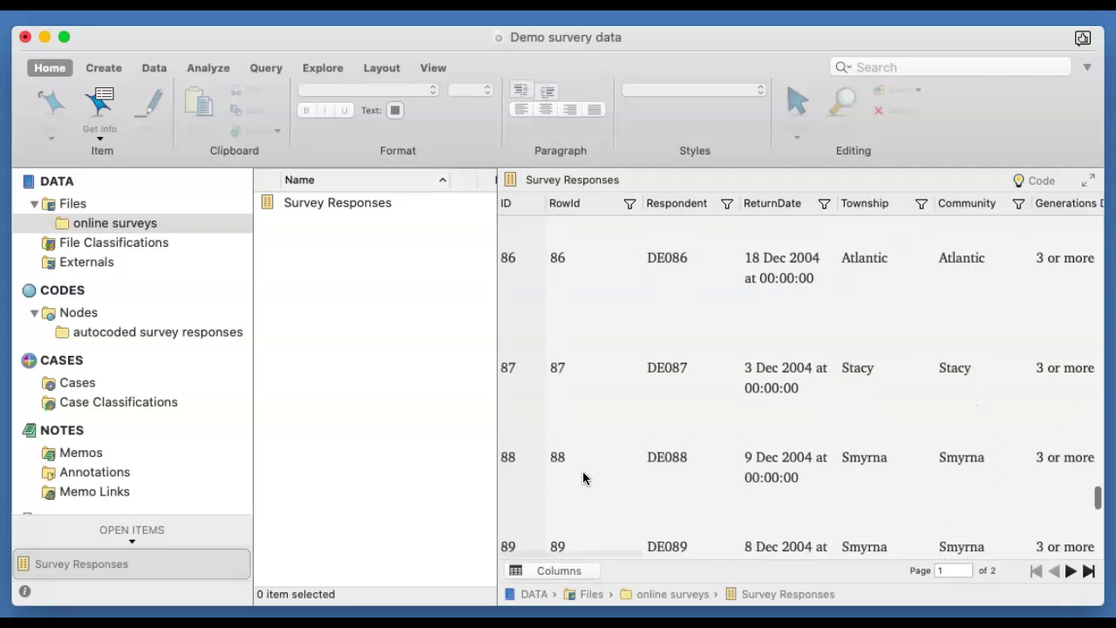
{"action": "scroll", "coordinate": [582, 477], "scroll_direction": "down", "scroll_amount": 10}
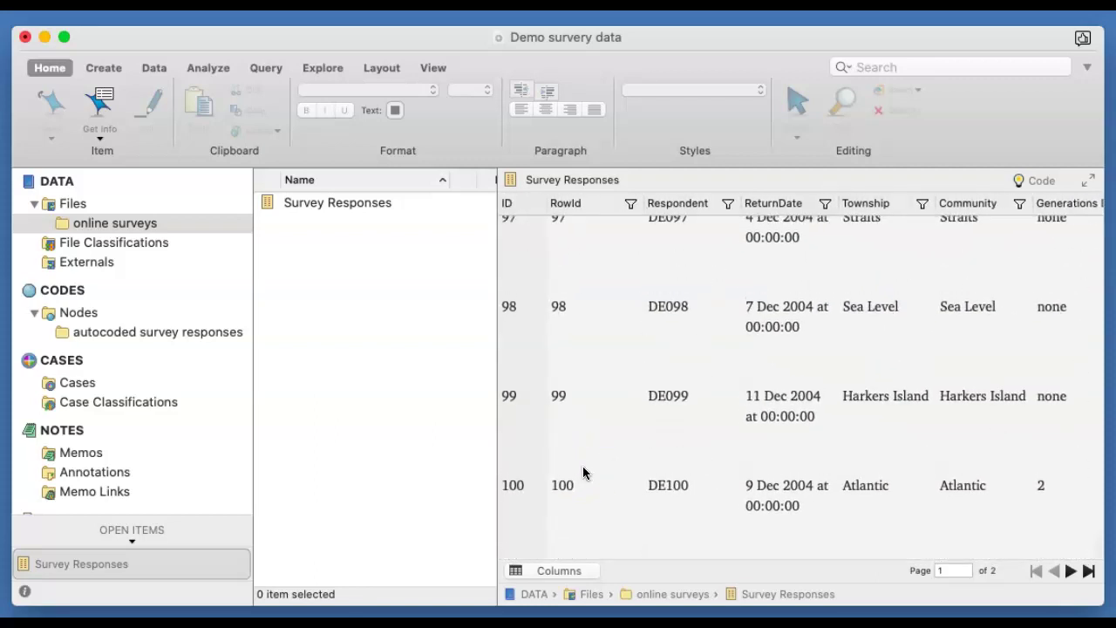
{"action": "scroll", "coordinate": [583, 472], "scroll_direction": "up", "scroll_amount": 3}
{"action": "scroll", "coordinate": [582, 473], "scroll_direction": "up", "scroll_amount": 15}
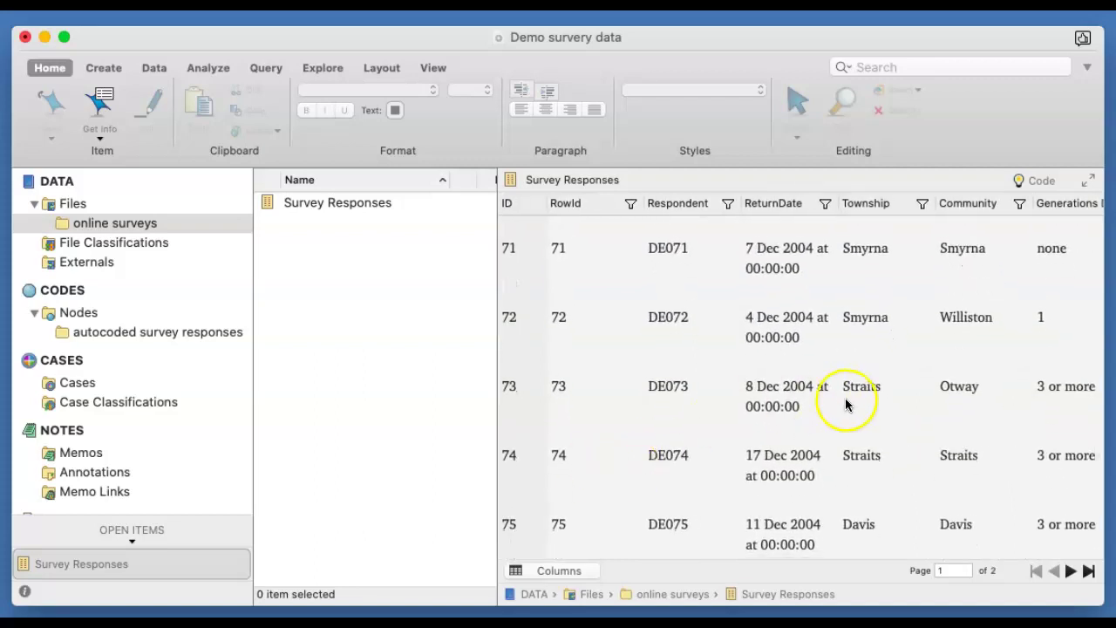
{"action": "scroll", "coordinate": [846, 404], "scroll_direction": "right", "scroll_amount": 3}
{"action": "scroll", "coordinate": [846, 404], "scroll_direction": "right", "scroll_amount": 2}
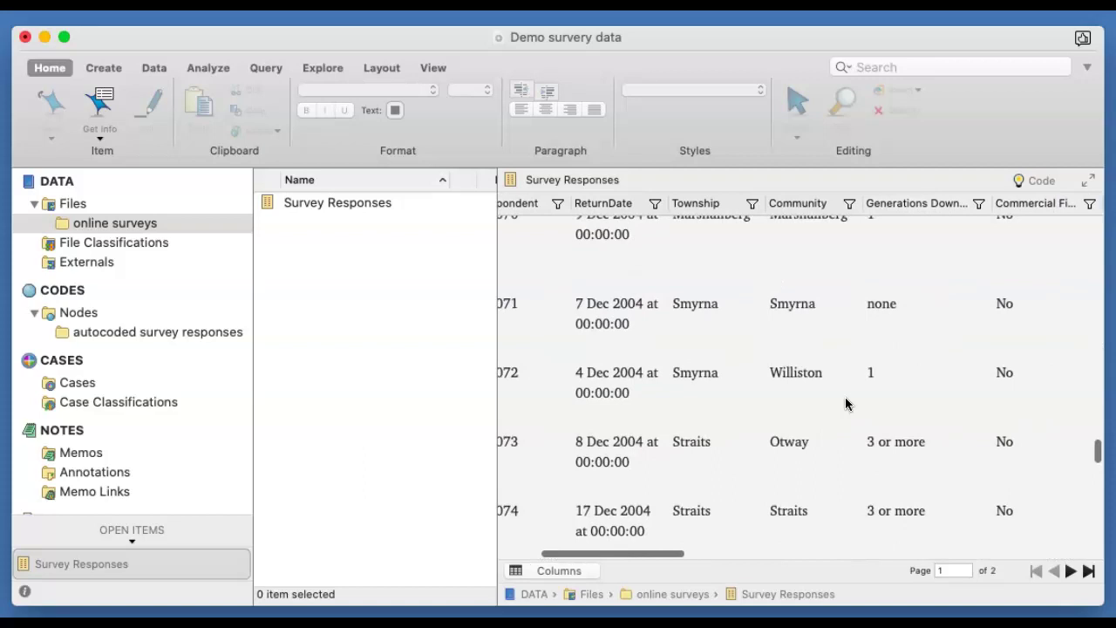
{"action": "scroll", "coordinate": [845, 404], "scroll_direction": "down", "scroll_amount": 2}
{"action": "scroll", "coordinate": [846, 404], "scroll_direction": "up", "scroll_amount": 3}
{"action": "scroll", "coordinate": [845, 404], "scroll_direction": "right", "scroll_amount": 3}
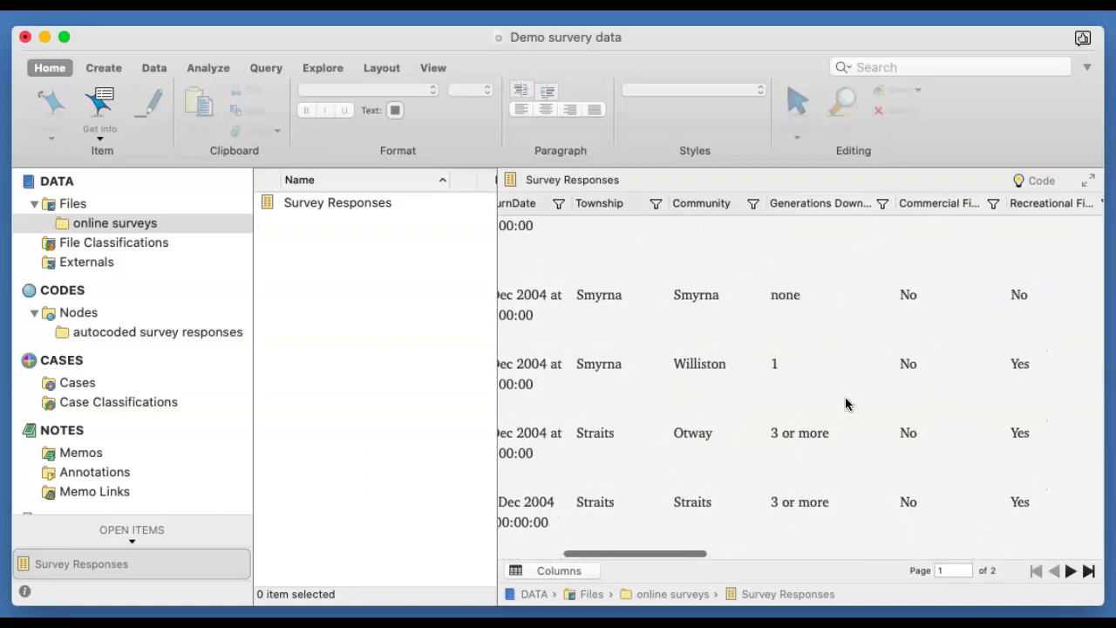
{"action": "scroll", "coordinate": [846, 403], "scroll_direction": "up", "scroll_amount": 2}
{"action": "scroll", "coordinate": [846, 403], "scroll_direction": "right", "scroll_amount": 4}
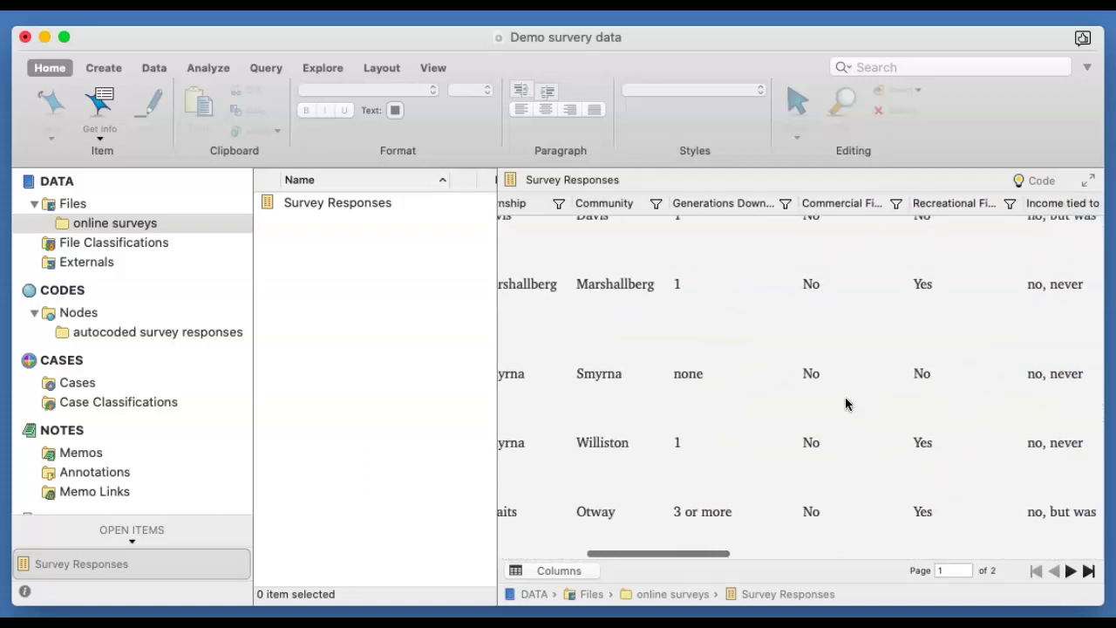
{"action": "scroll", "coordinate": [845, 402], "scroll_direction": "right", "scroll_amount": 5}
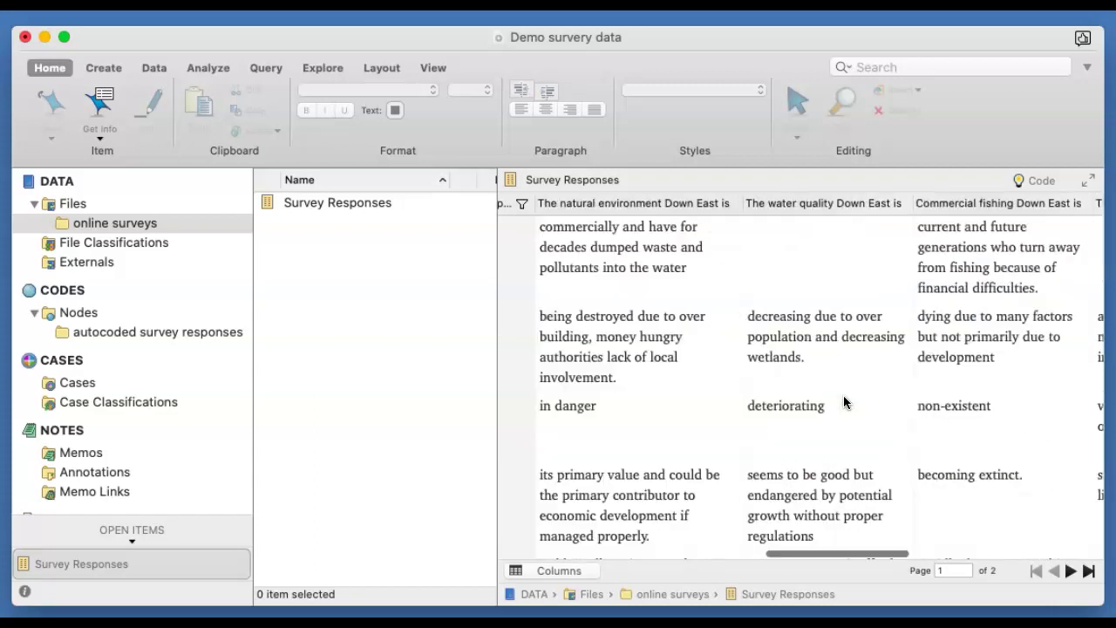
{"action": "scroll", "coordinate": [844, 402], "scroll_direction": "left", "scroll_amount": 1}
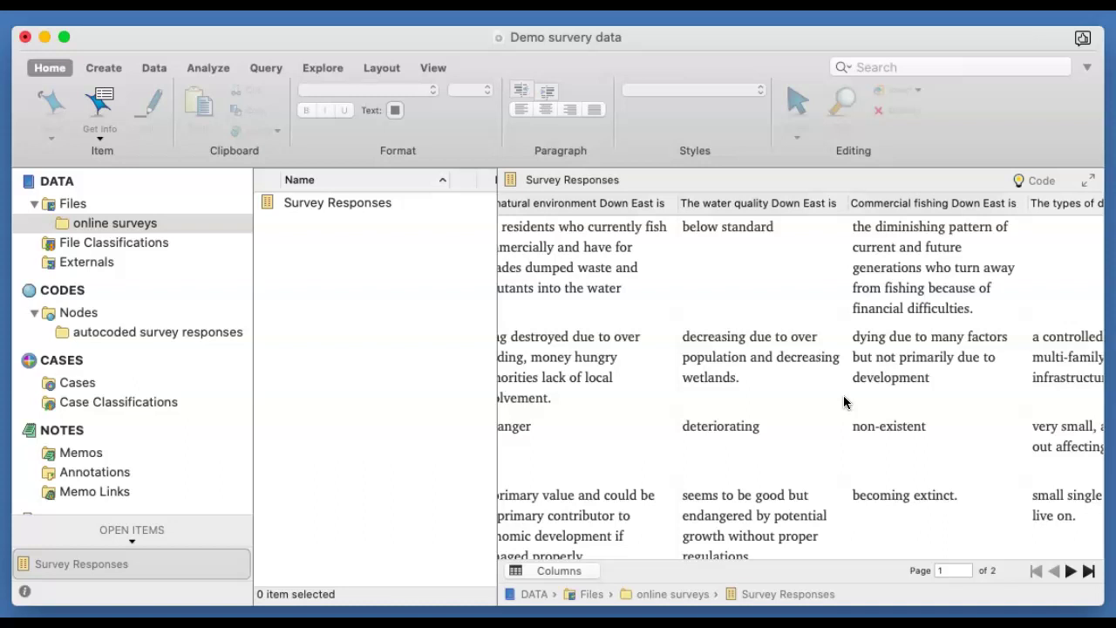
{"action": "scroll", "coordinate": [843, 401], "scroll_direction": "right", "scroll_amount": 2}
{"action": "scroll", "coordinate": [843, 401], "scroll_direction": "up", "scroll_amount": 1}
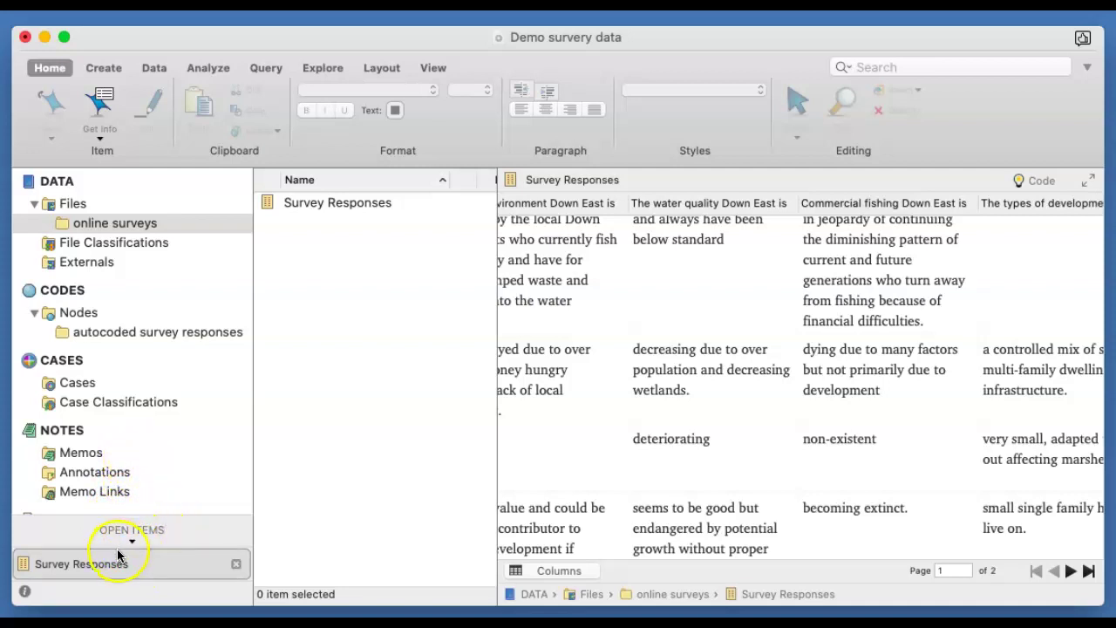
Close the Survey Responses table from the Open Items list.
{"action": "left_click", "coordinate": [235, 568]}
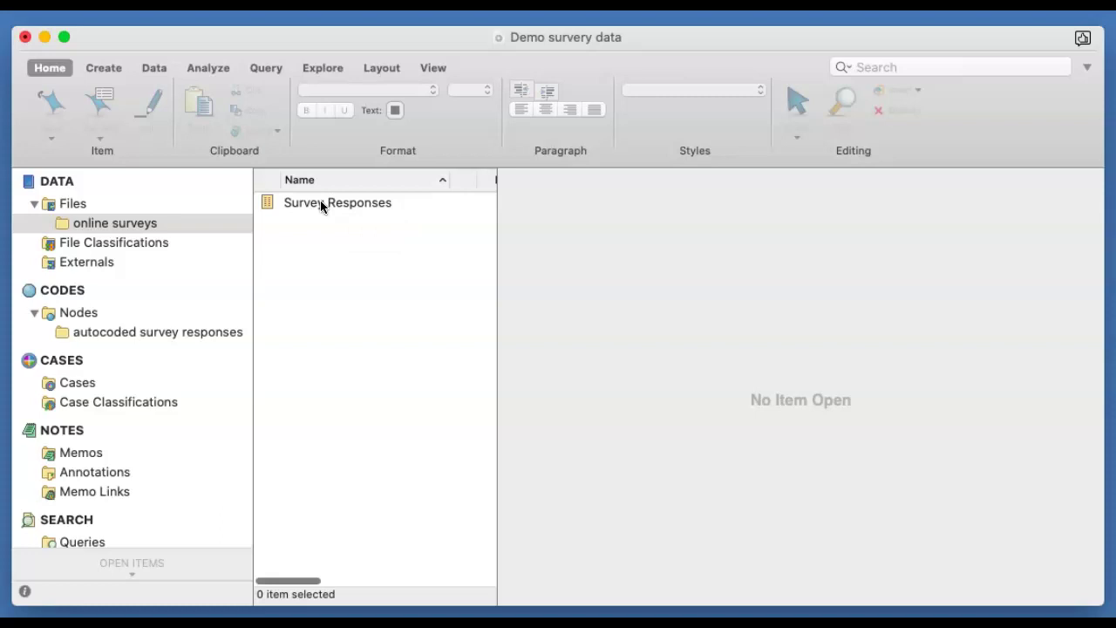
Launch Auto Code > Dataset on the Survey Responses dataset.
{"action": "right_click", "coordinate": [320, 199]}
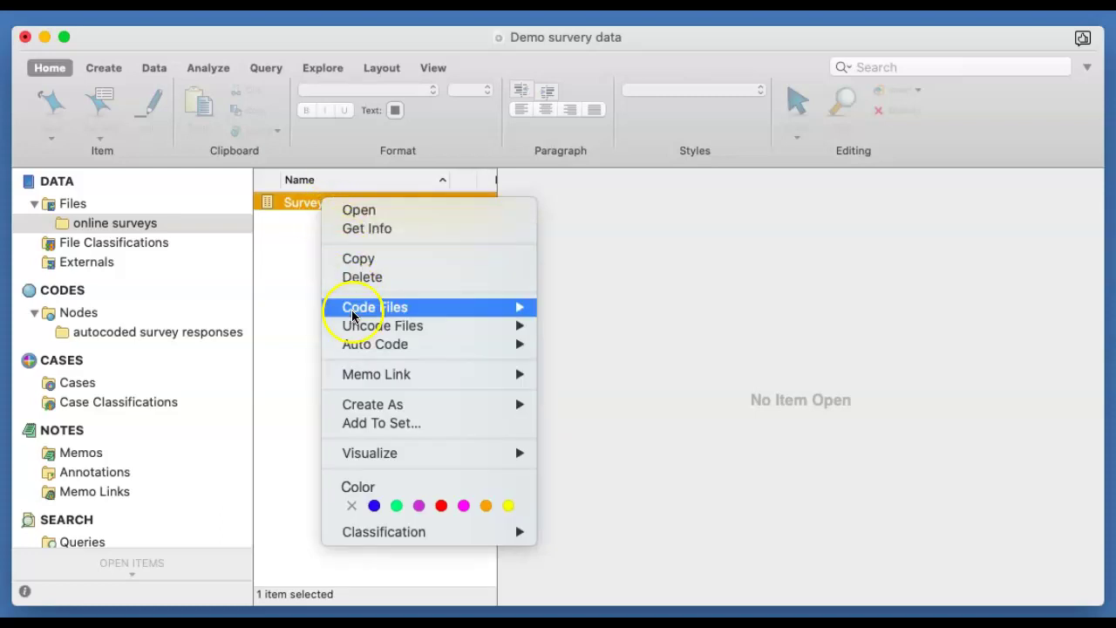
{"action": "mouse_move", "coordinate": [372, 347]}
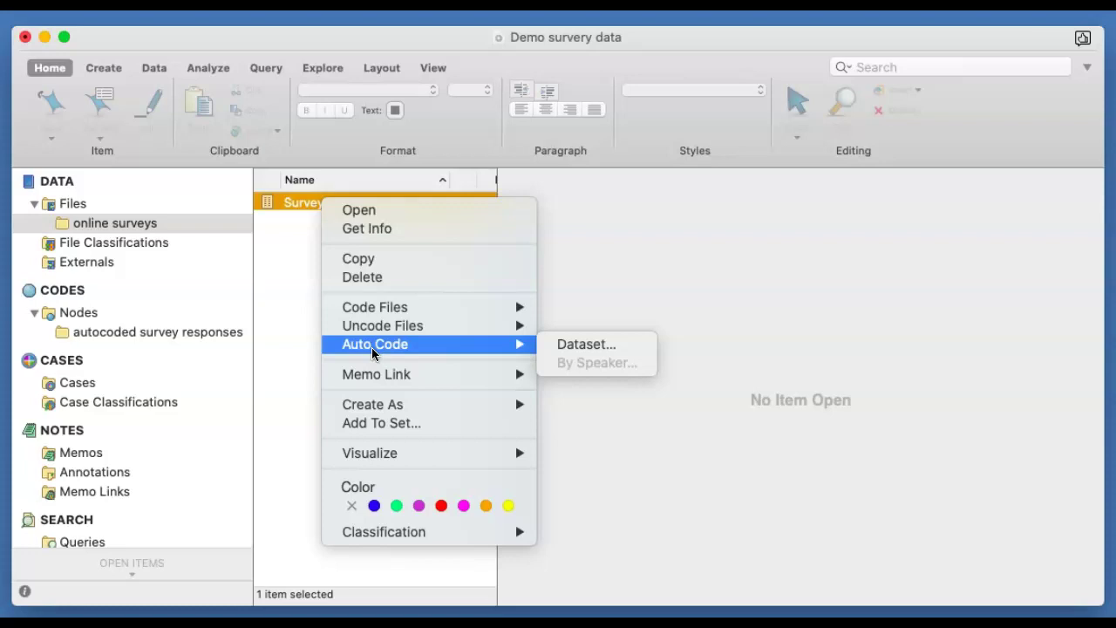
{"action": "left_click", "coordinate": [565, 346]}
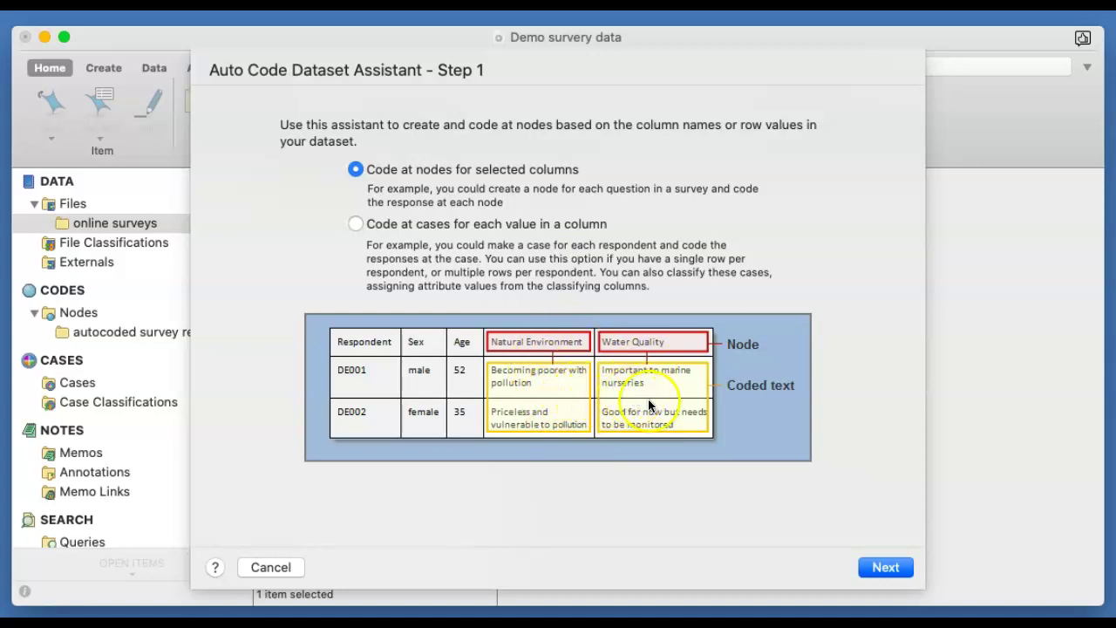
Keep coding at nodes and select all five survey question columns for autocoding.
{"action": "left_click", "coordinate": [880, 567]}
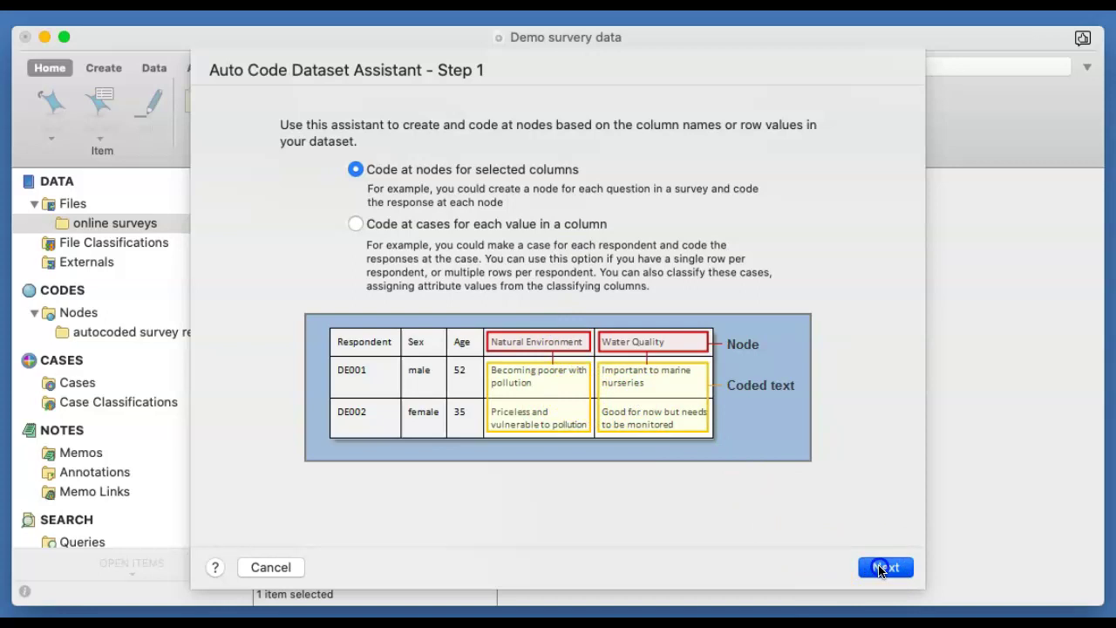
{"action": "left_click", "coordinate": [884, 568]}
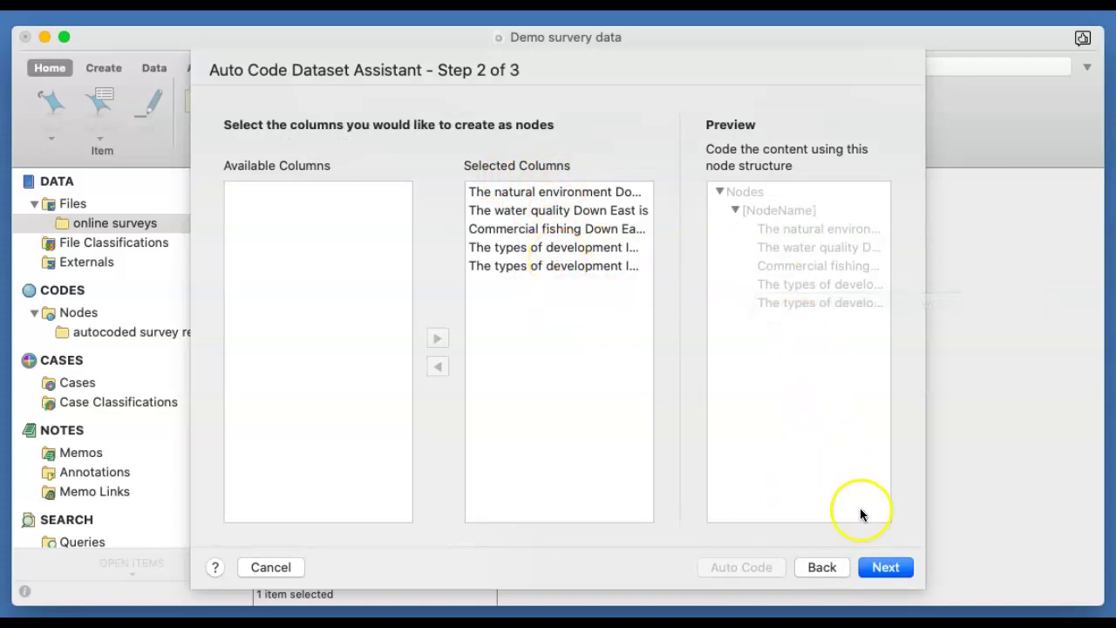
Place a new Survey Responses node under the autocoded survey responses folder.
{"action": "left_click", "coordinate": [881, 570]}
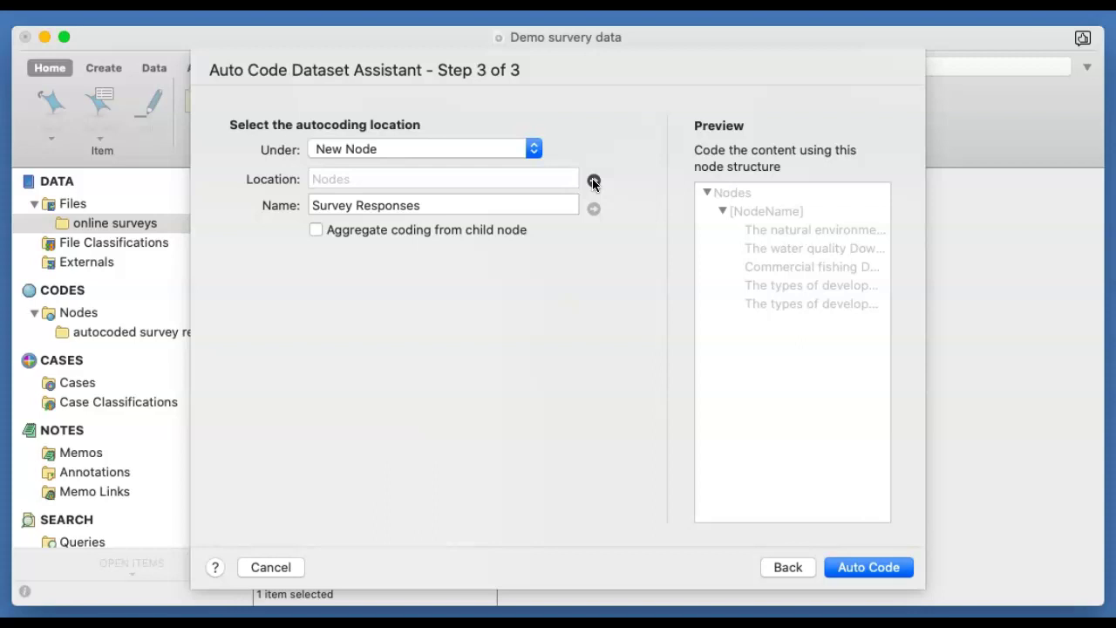
{"action": "left_click", "coordinate": [593, 181]}
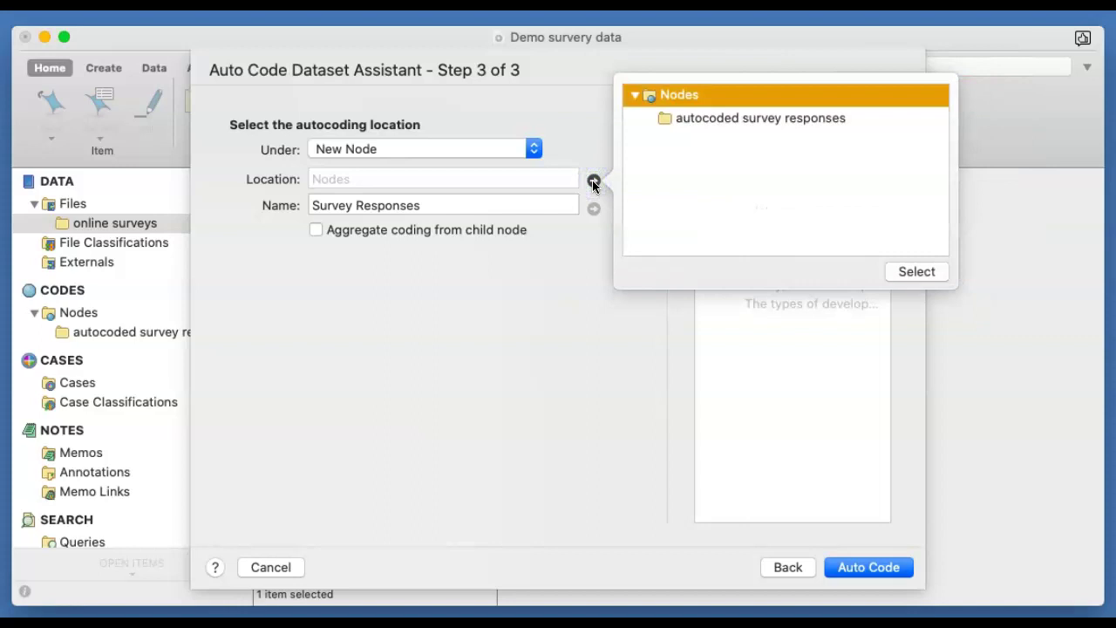
{"action": "left_click", "coordinate": [694, 120]}
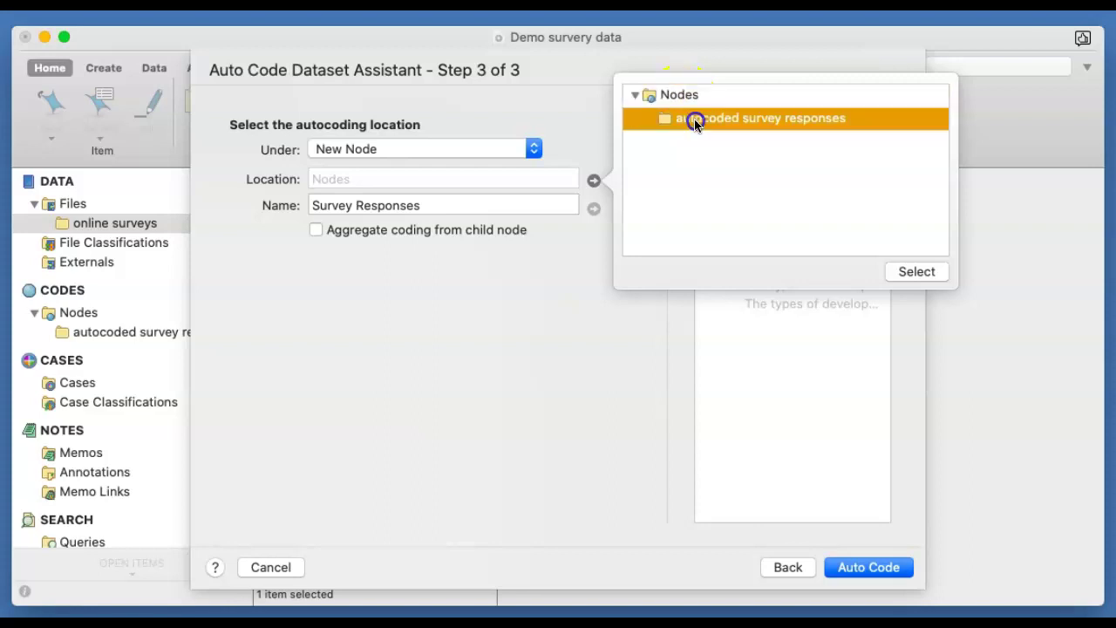
{"action": "left_click", "coordinate": [916, 272]}
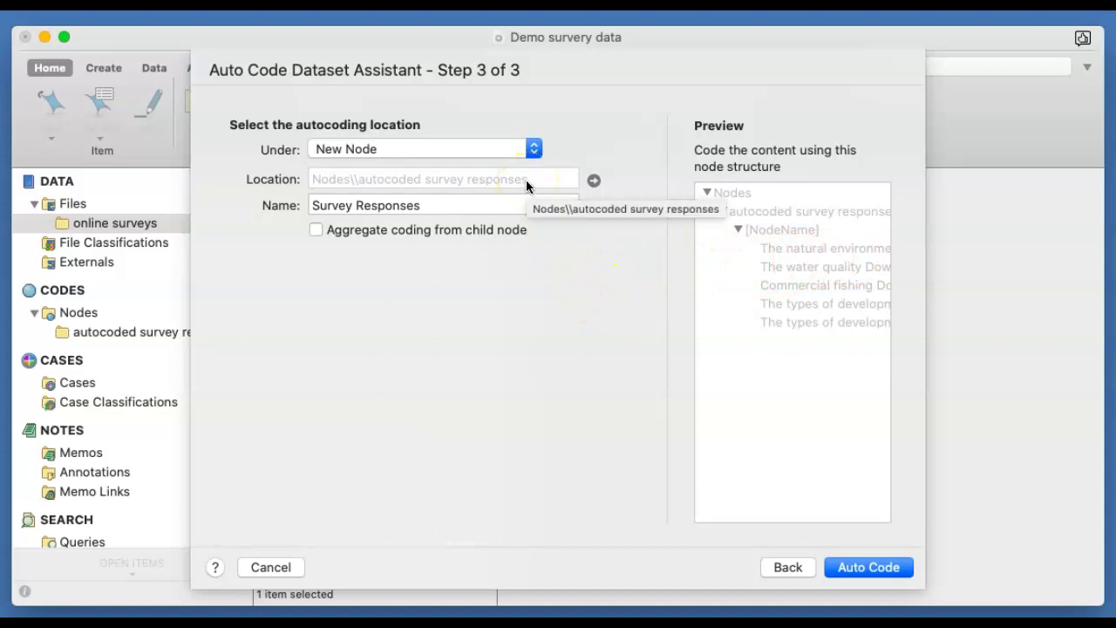
Run the autocoding and expand Survey Responses to review its five question nodes.
{"action": "left_click", "coordinate": [858, 569]}
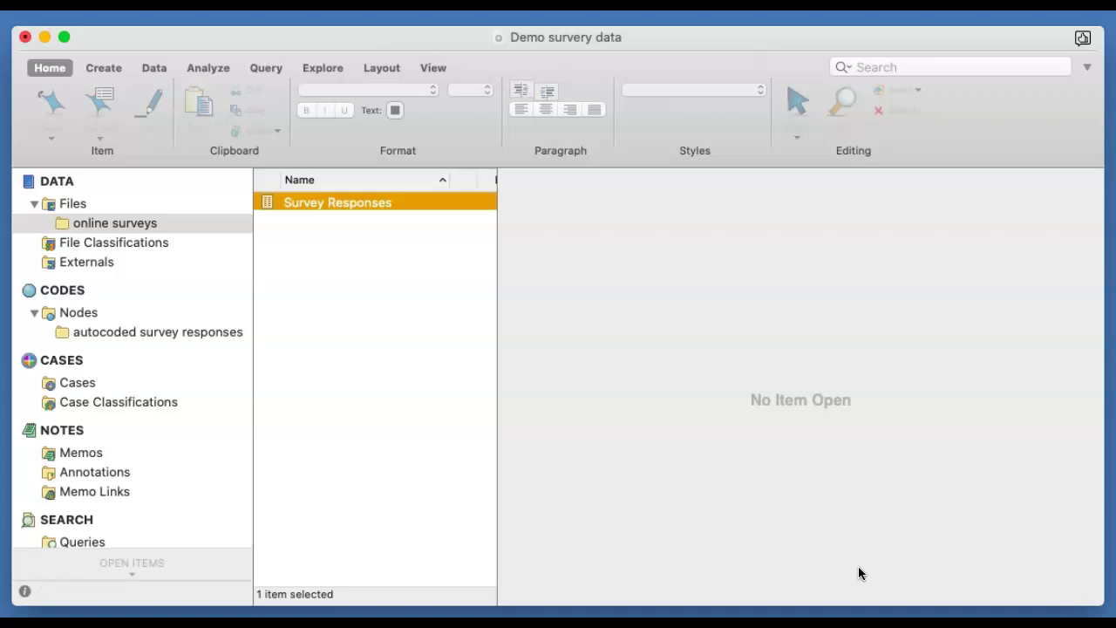
{"action": "left_click", "coordinate": [152, 334]}
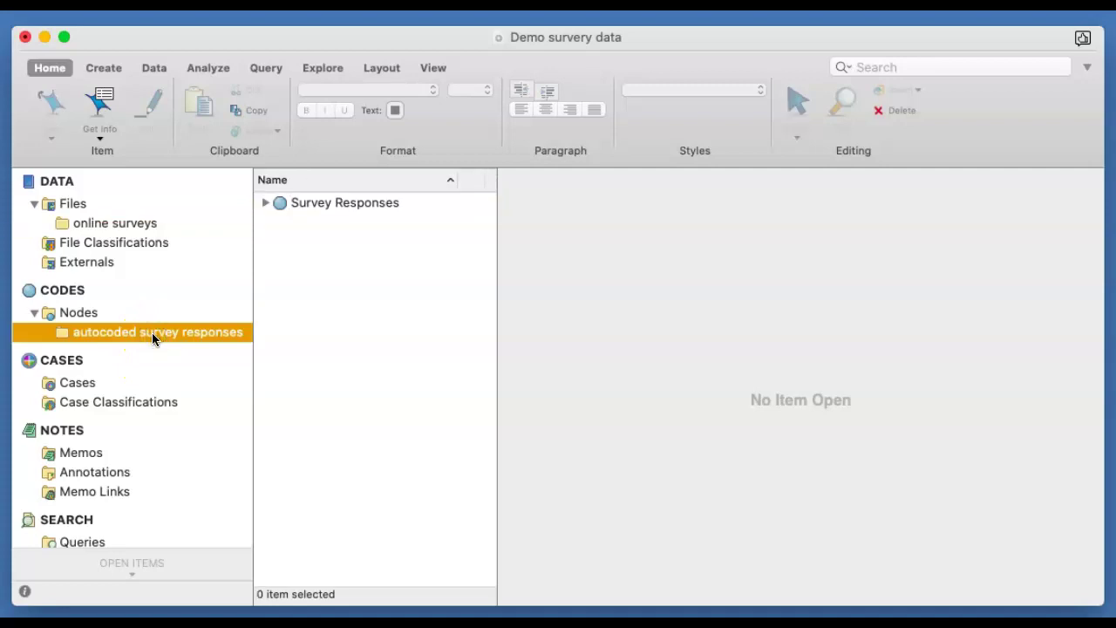
{"action": "left_click", "coordinate": [266, 203]}
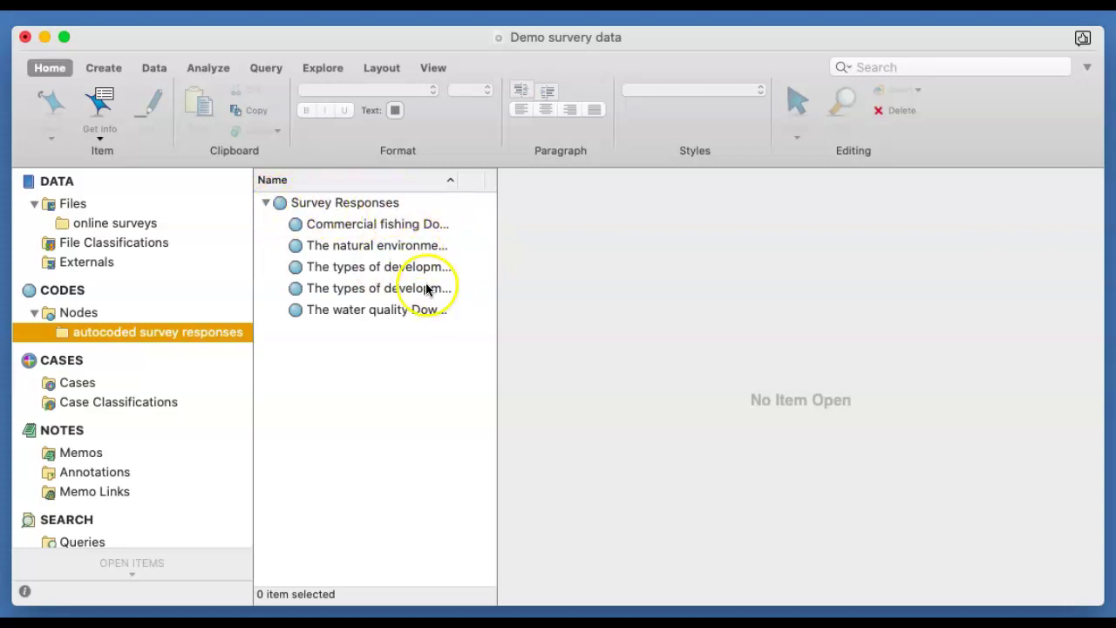
{"action": "scroll", "coordinate": [428, 290], "scroll_direction": "right", "scroll_amount": 5}
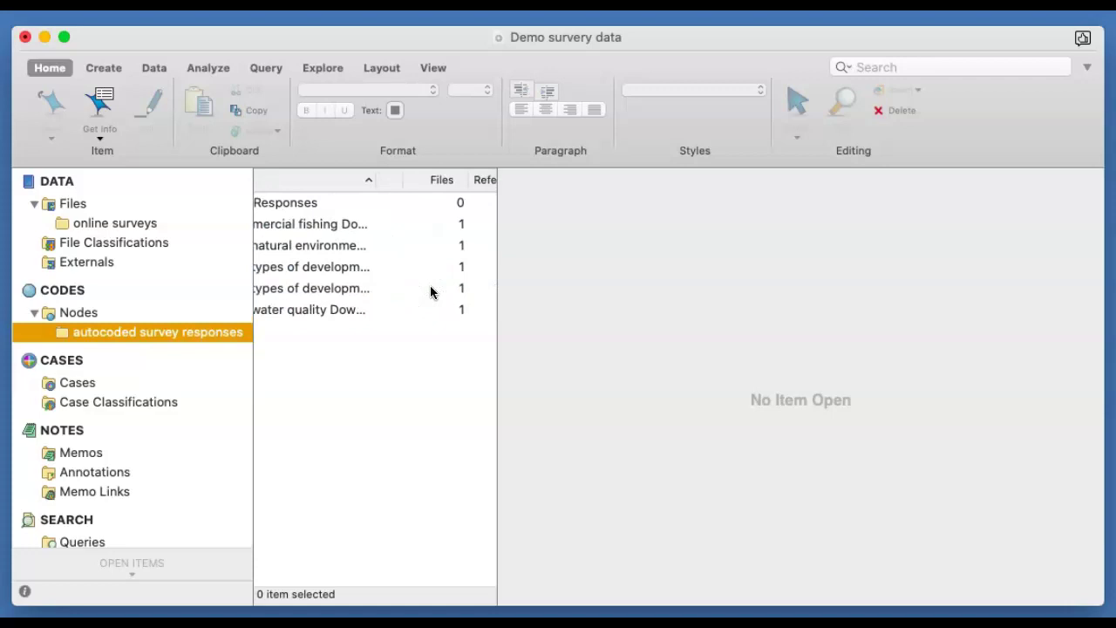
{"action": "scroll", "coordinate": [430, 288], "scroll_direction": "right", "scroll_amount": 8}
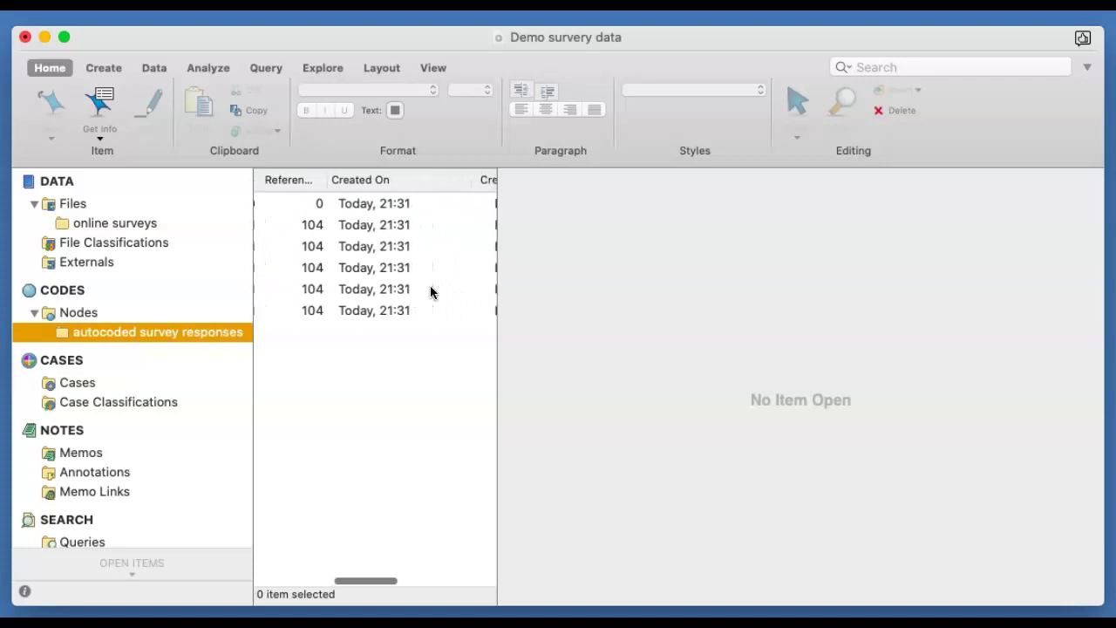
{"action": "scroll", "coordinate": [428, 291], "scroll_direction": "right", "scroll_amount": 8}
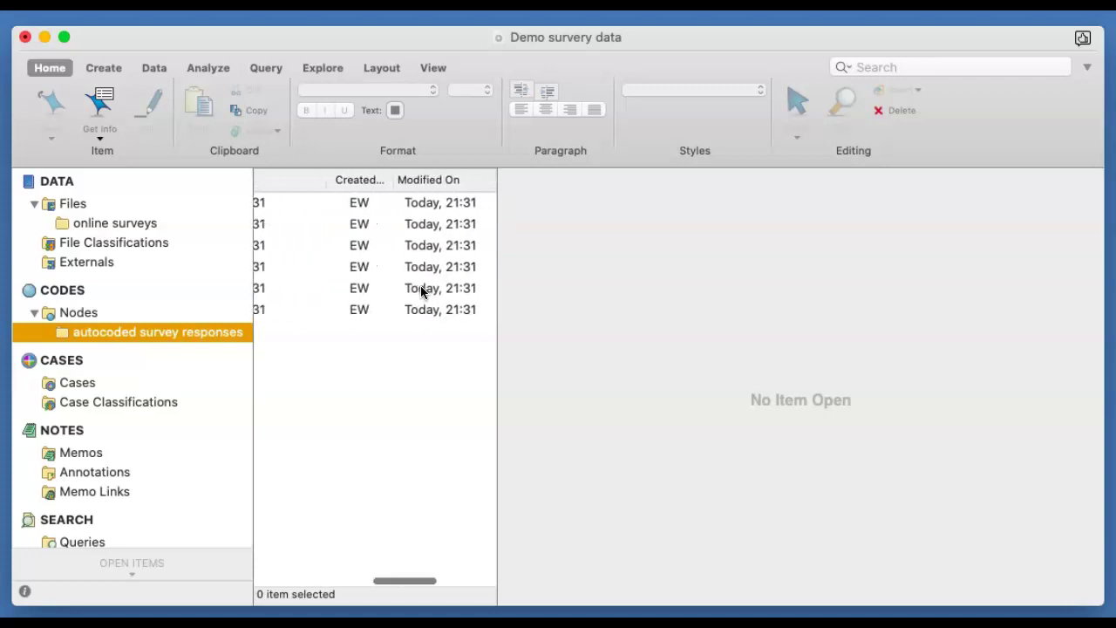
{"action": "scroll", "coordinate": [421, 291], "scroll_direction": "right", "scroll_amount": 3}
{"action": "scroll", "coordinate": [420, 290], "scroll_direction": "right", "scroll_amount": 3}
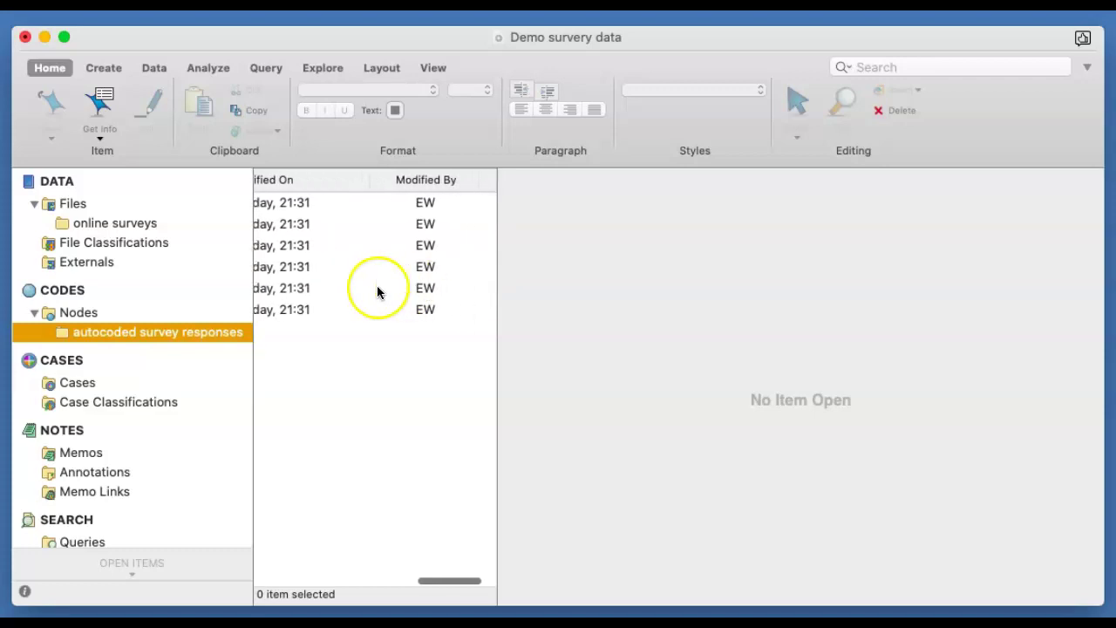
{"action": "scroll", "coordinate": [377, 291], "scroll_direction": "left", "scroll_amount": 15}
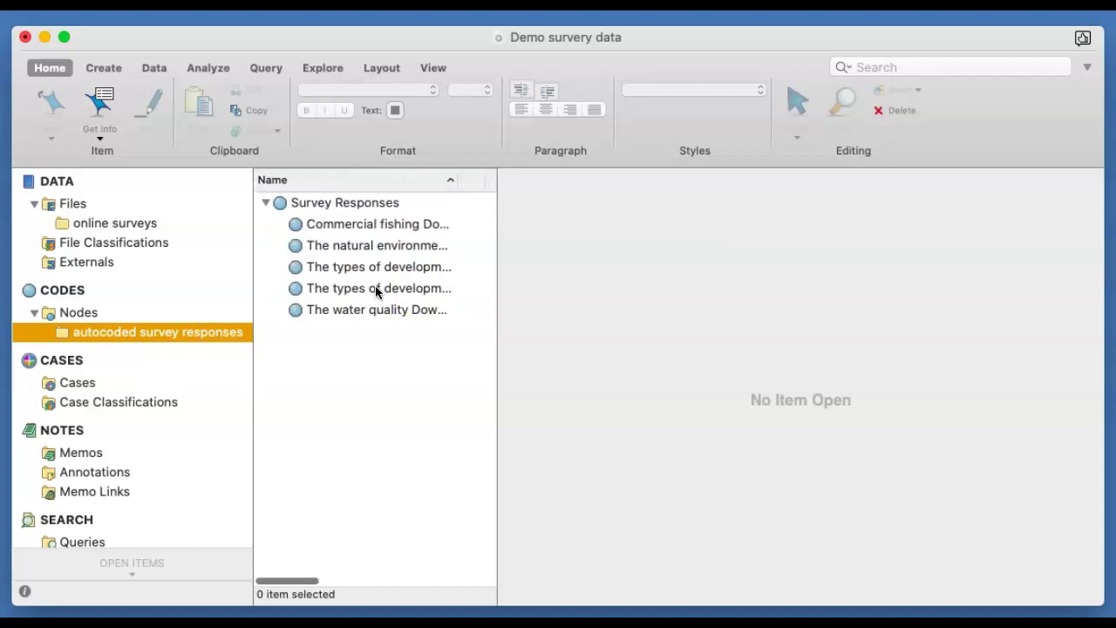
Open the 'Commercial fishing Down East is' node and scroll through its 101 references.
{"action": "double_click", "coordinate": [374, 229]}
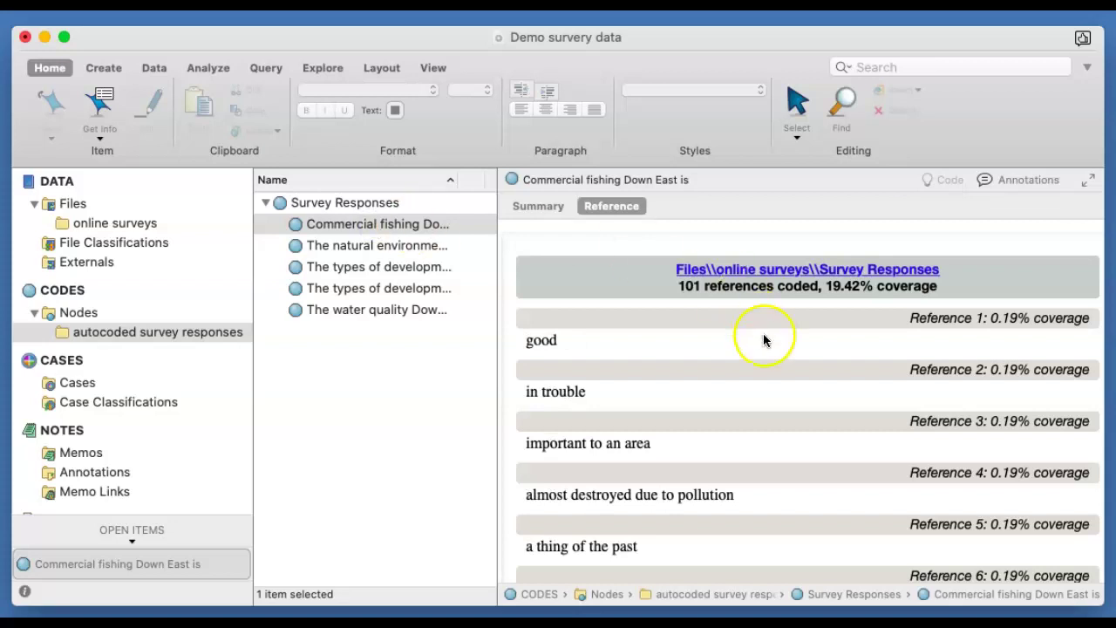
{"action": "scroll", "coordinate": [774, 393], "scroll_direction": "down", "scroll_amount": 2}
{"action": "scroll", "coordinate": [774, 394], "scroll_direction": "down", "scroll_amount": 15}
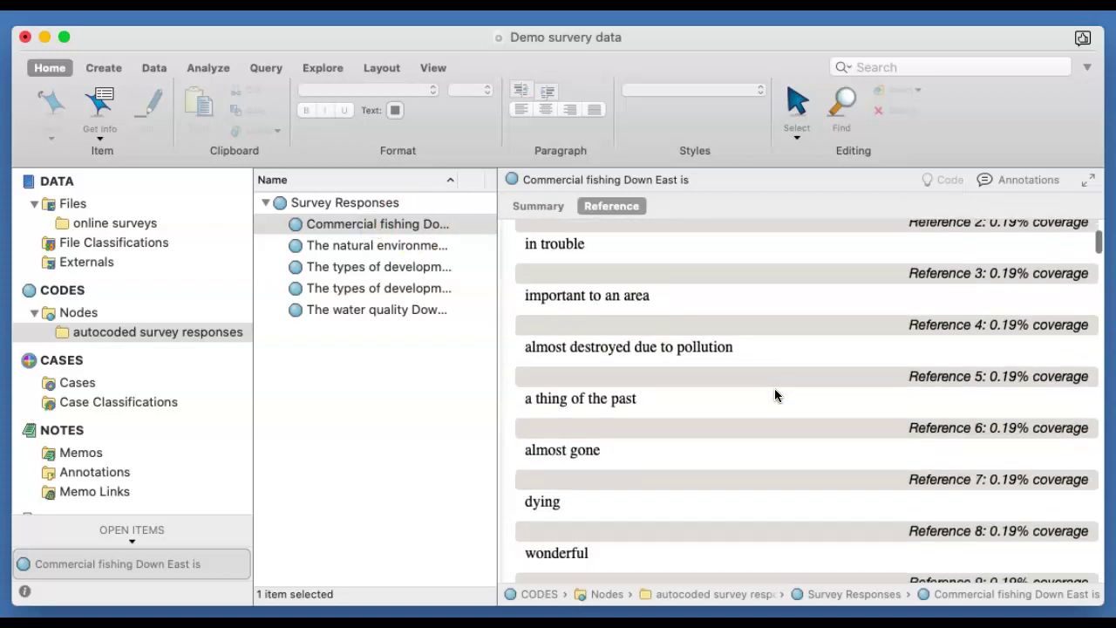
{"action": "scroll", "coordinate": [774, 394], "scroll_direction": "down", "scroll_amount": 20}
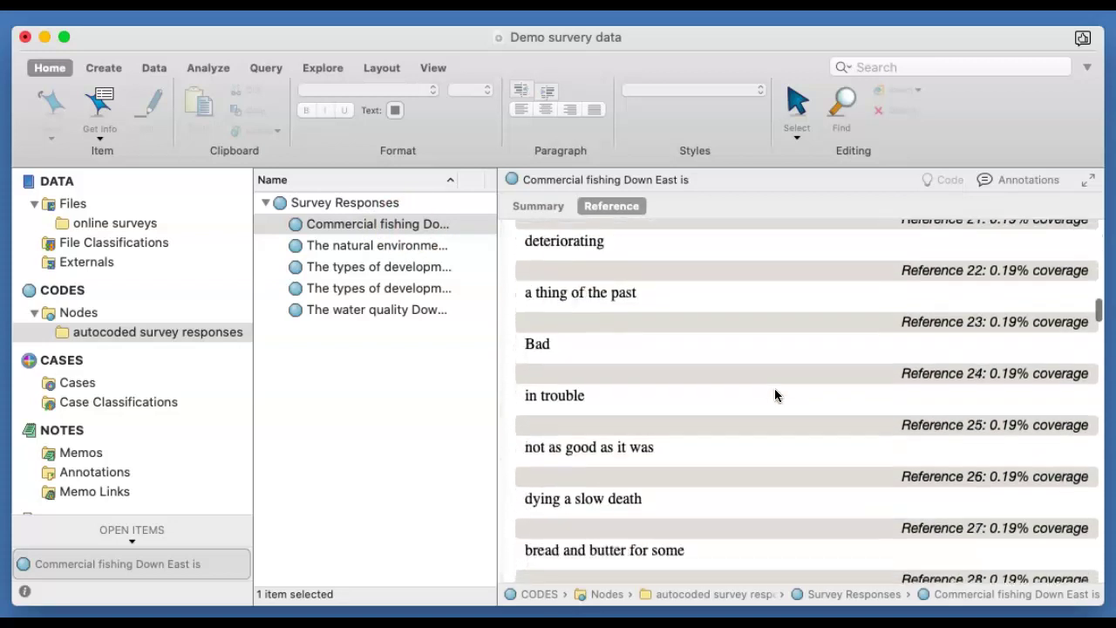
{"action": "scroll", "coordinate": [774, 394], "scroll_direction": "down", "scroll_amount": 20}
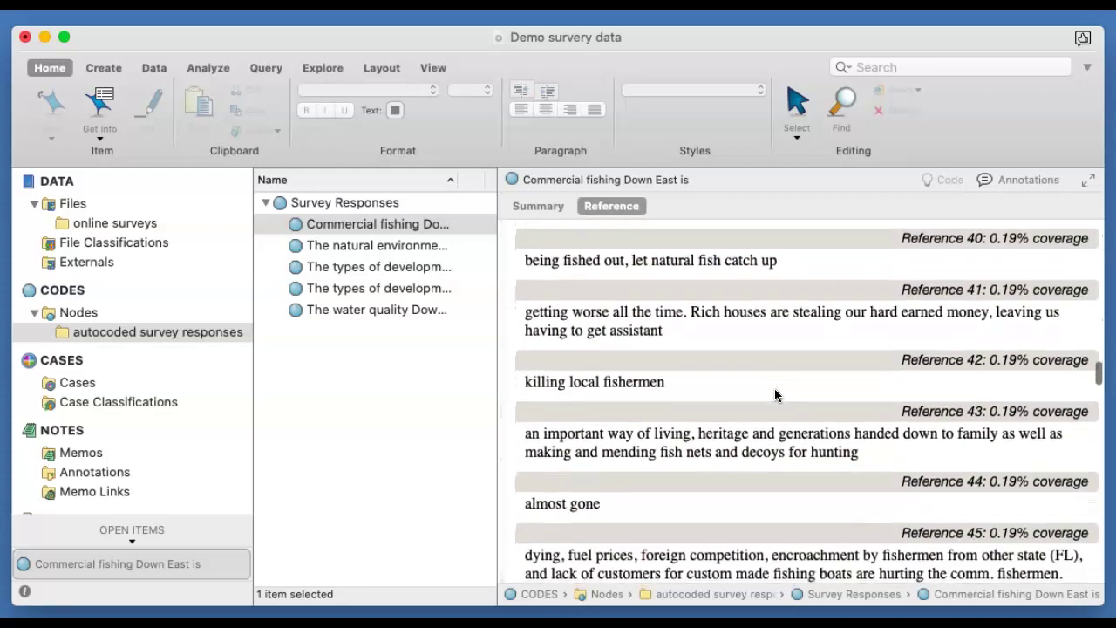
{"action": "scroll", "coordinate": [774, 401], "scroll_direction": "down", "scroll_amount": 20}
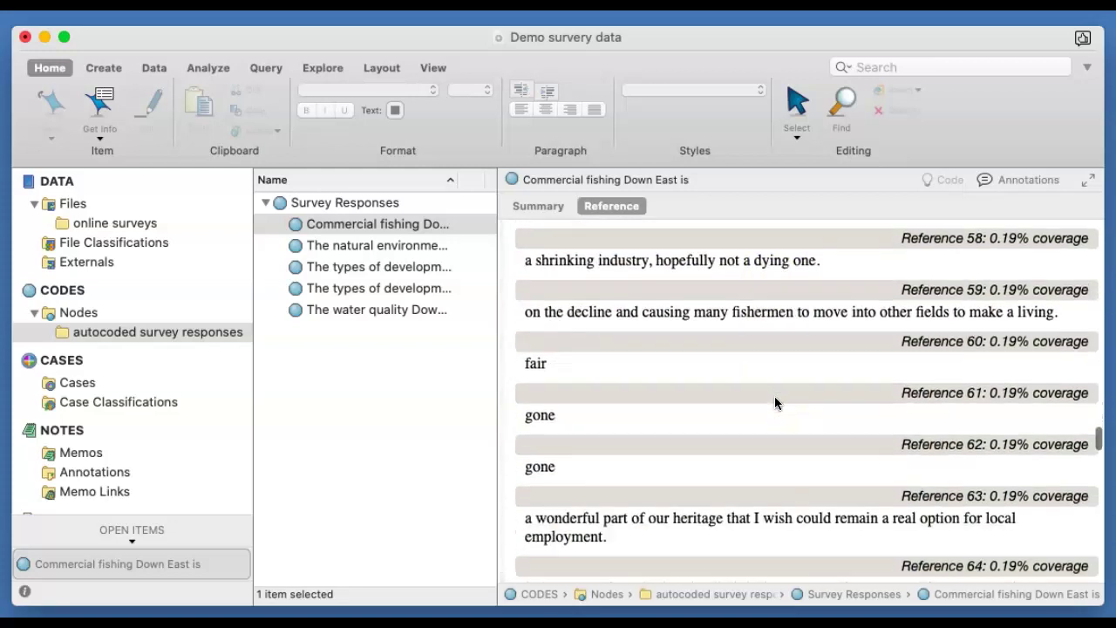
{"action": "scroll", "coordinate": [774, 403], "scroll_direction": "down", "scroll_amount": 20}
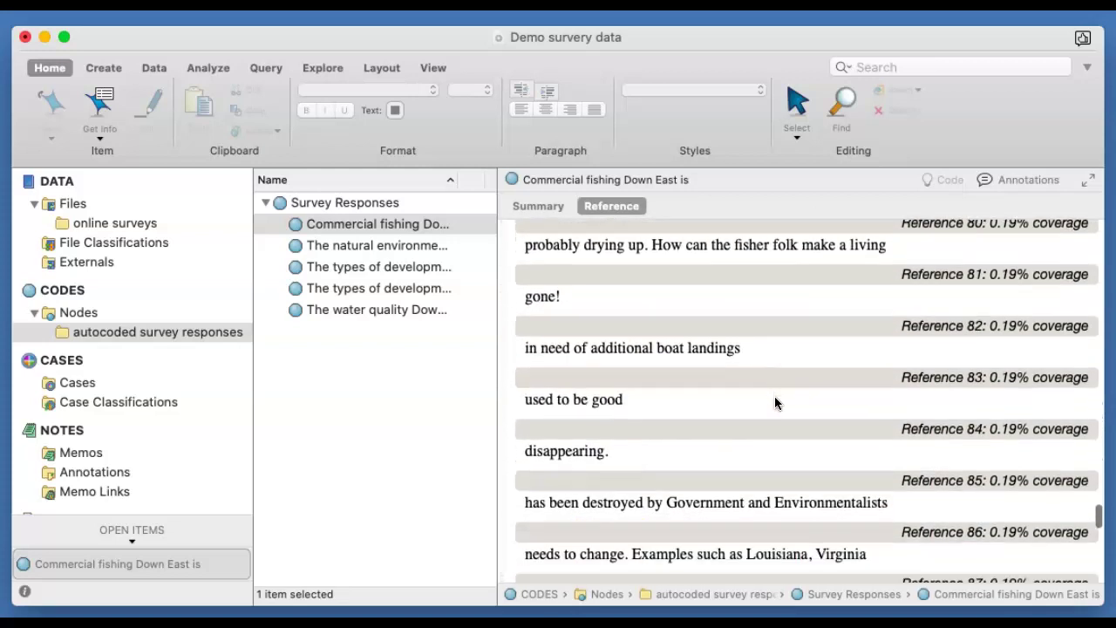
{"action": "scroll", "coordinate": [774, 403], "scroll_direction": "down", "scroll_amount": 3}
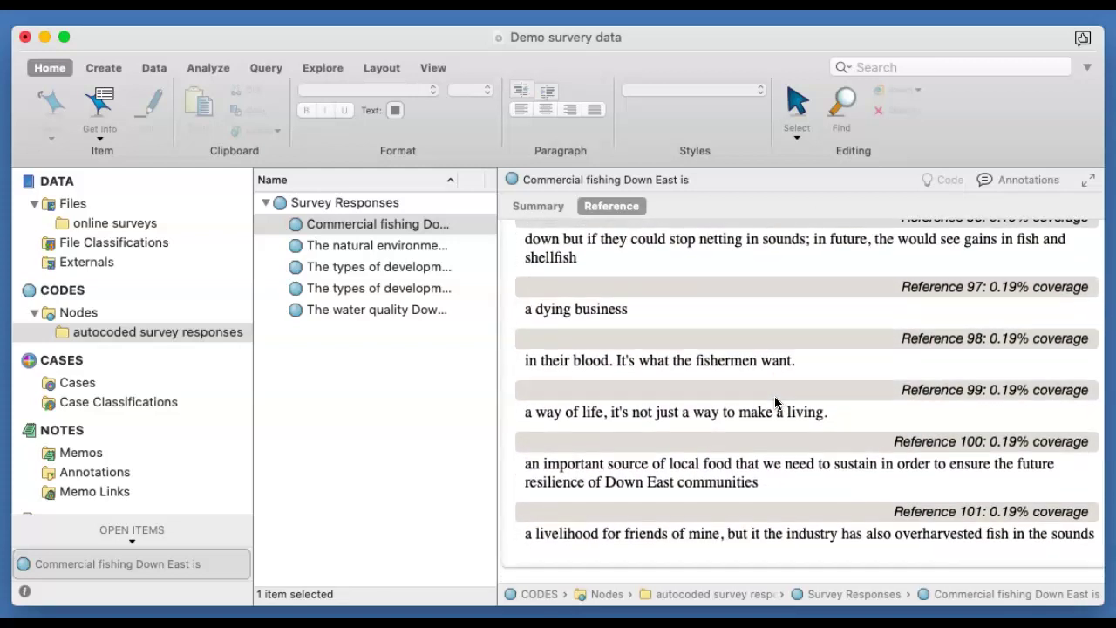
{"action": "scroll", "coordinate": [776, 401], "scroll_direction": "up", "scroll_amount": 5}
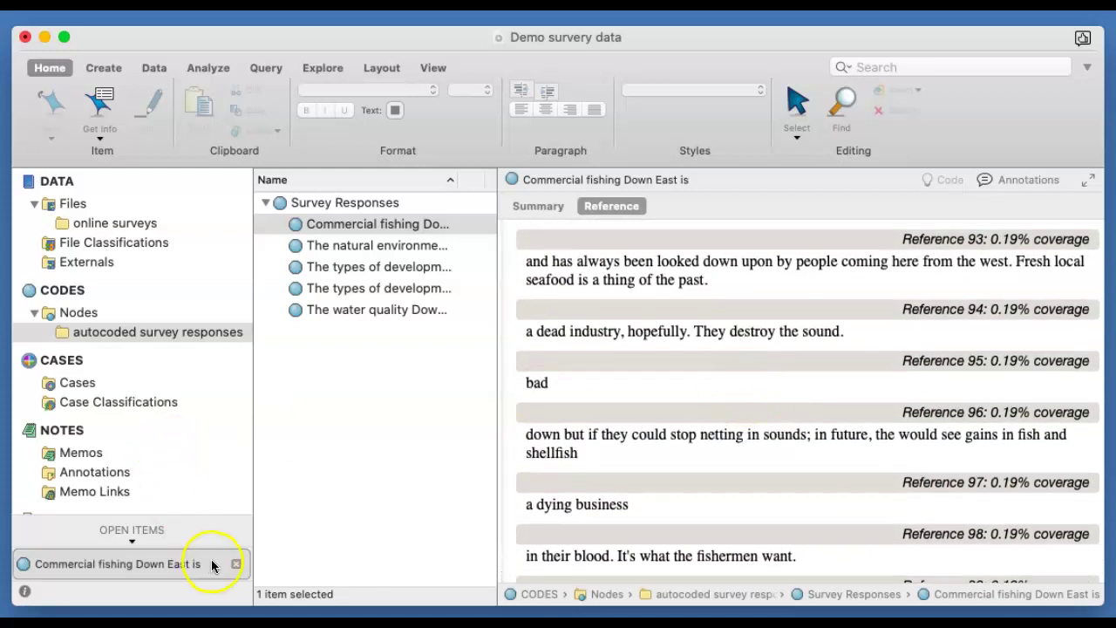
Close the Commercial fishing node and list the online surveys folder showing the Survey Responses dataset.
{"action": "left_click", "coordinate": [236, 564]}
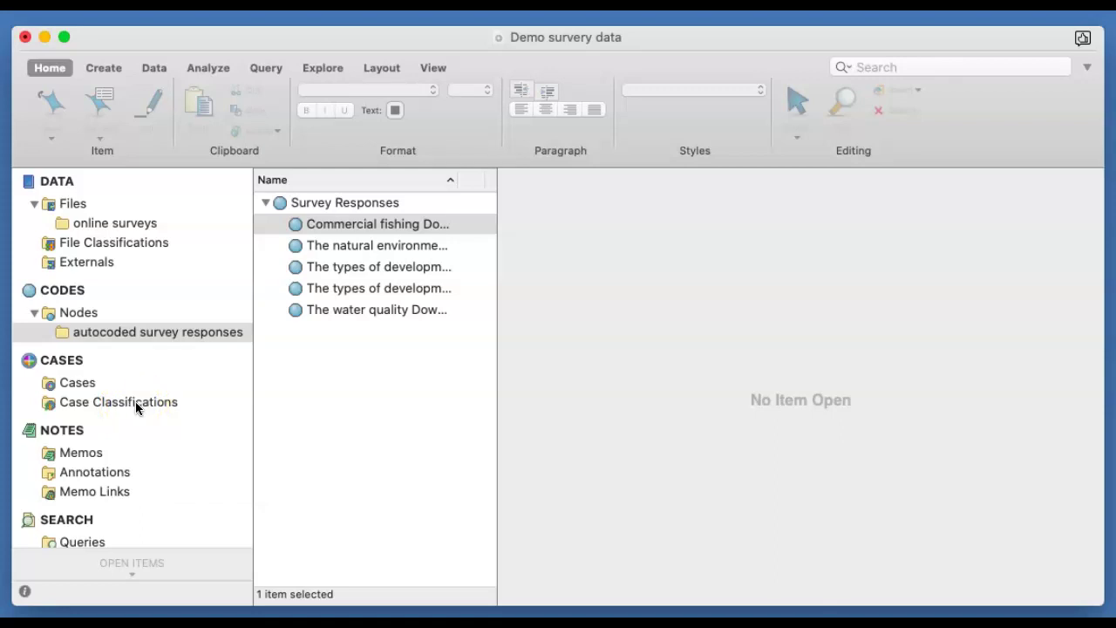
{"action": "left_click", "coordinate": [120, 225]}
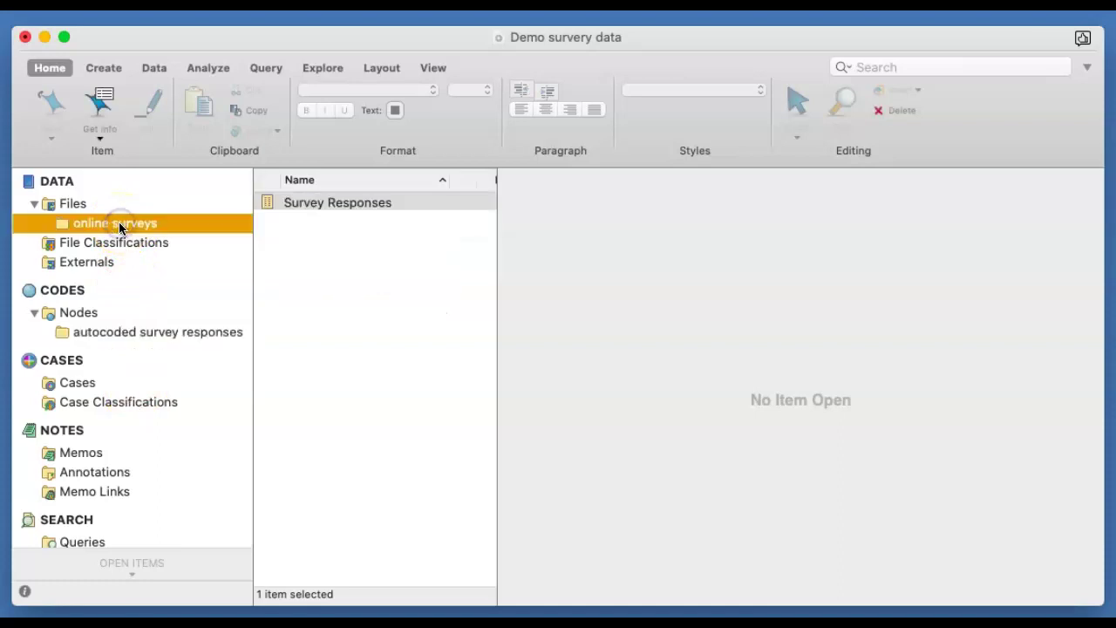
Start Auto Code Dataset on Survey Responses, coding at cases for each value in a column.
{"action": "right_click", "coordinate": [327, 205]}
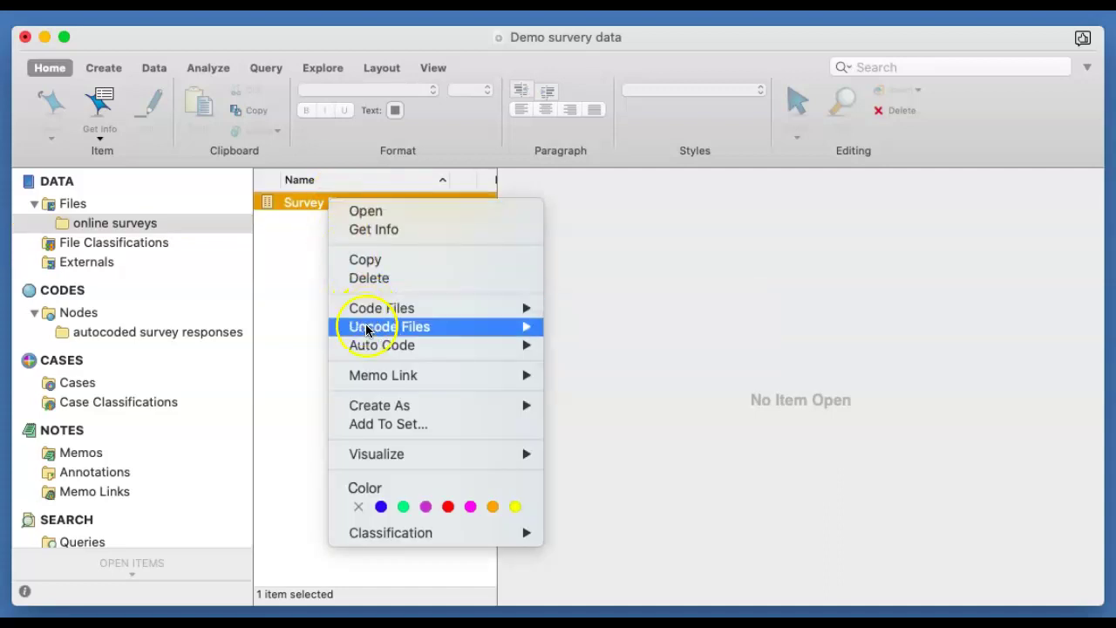
{"action": "mouse_move", "coordinate": [369, 342]}
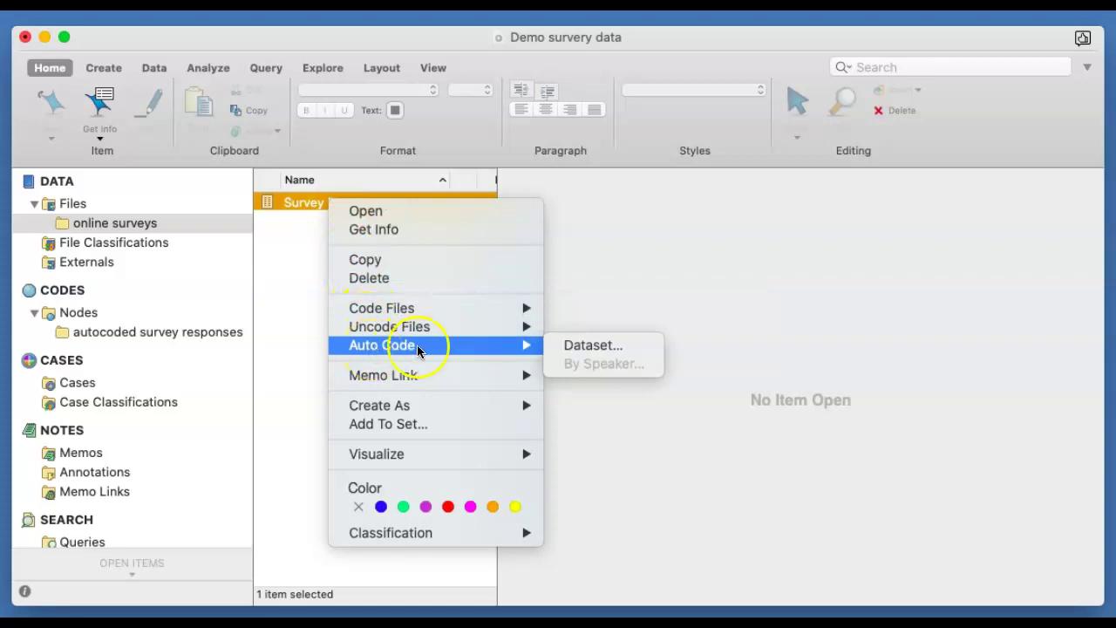
{"action": "left_click", "coordinate": [563, 345]}
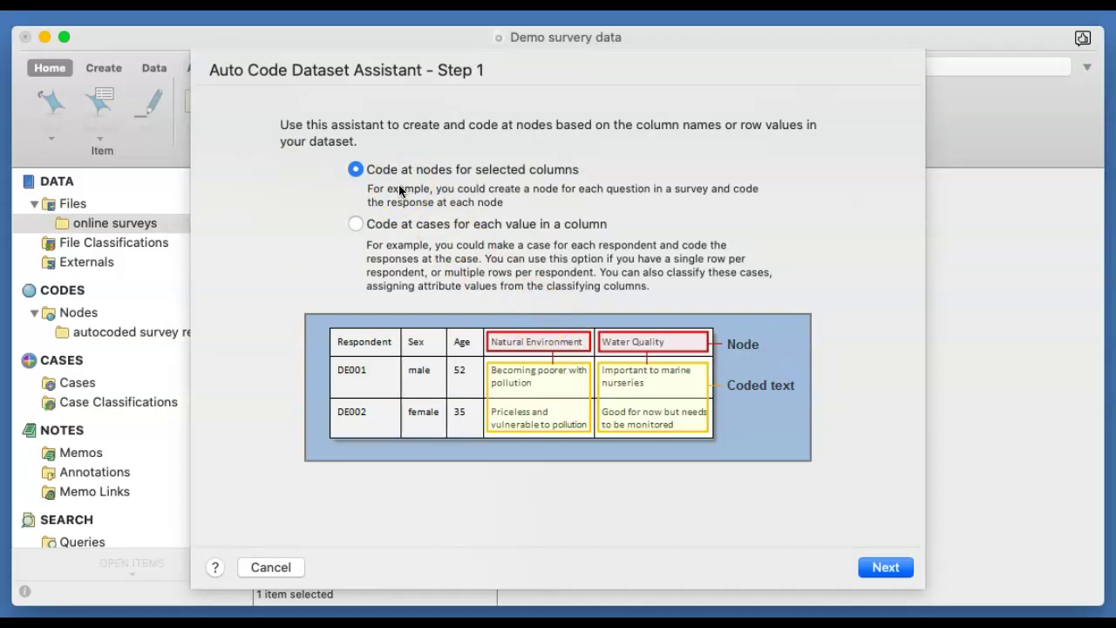
{"action": "left_click", "coordinate": [356, 223]}
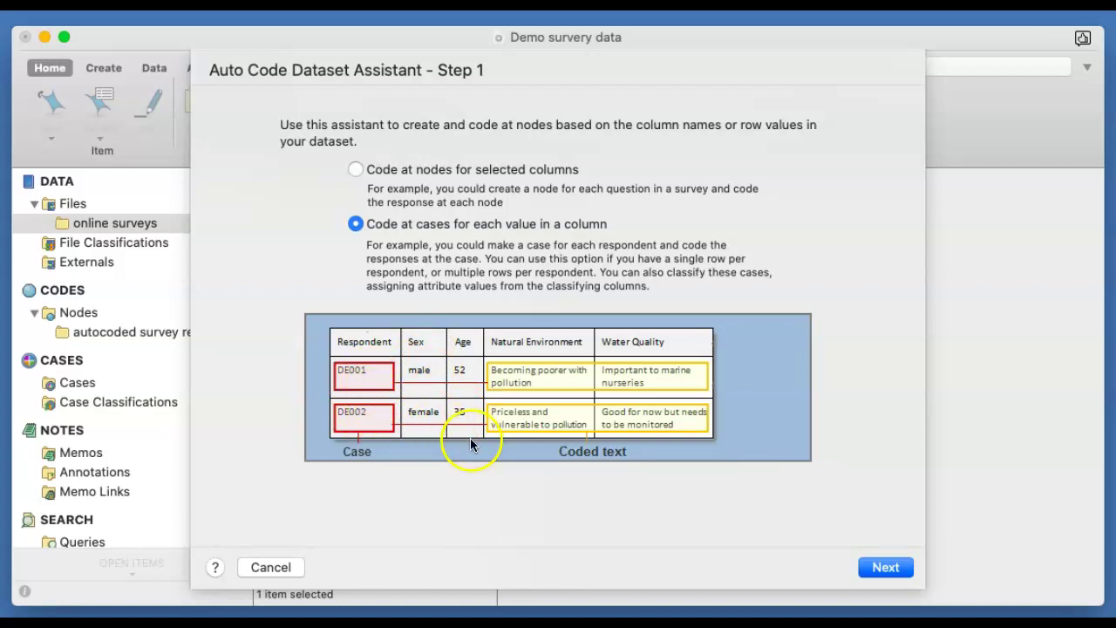
{"action": "left_click", "coordinate": [886, 568]}
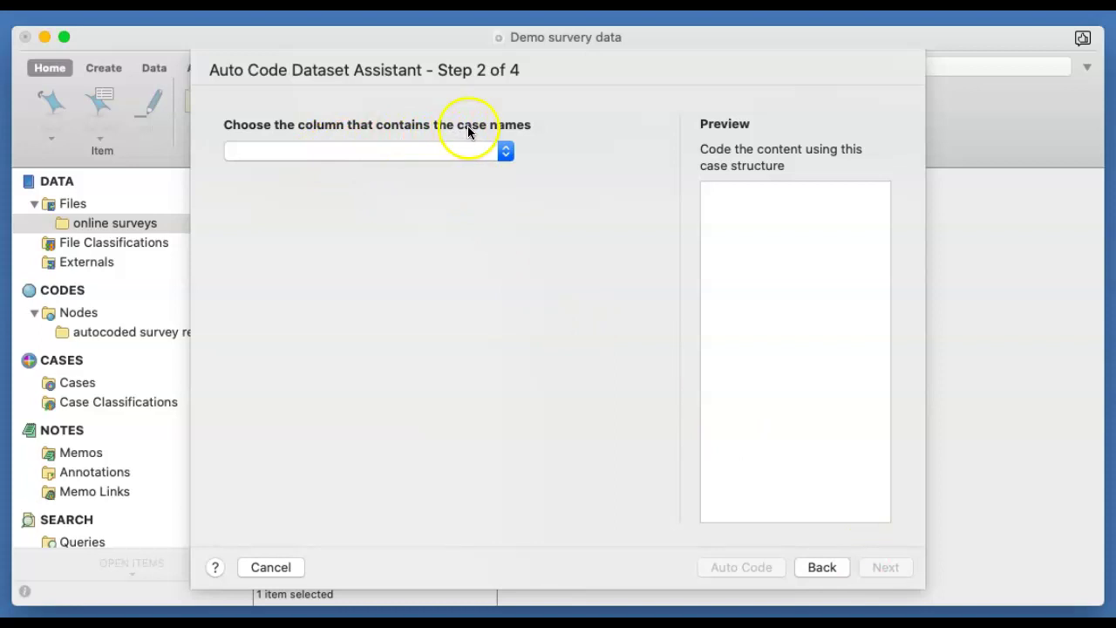
Take case names from the Respondent column and keep all five question columns selected.
{"action": "left_click", "coordinate": [504, 155]}
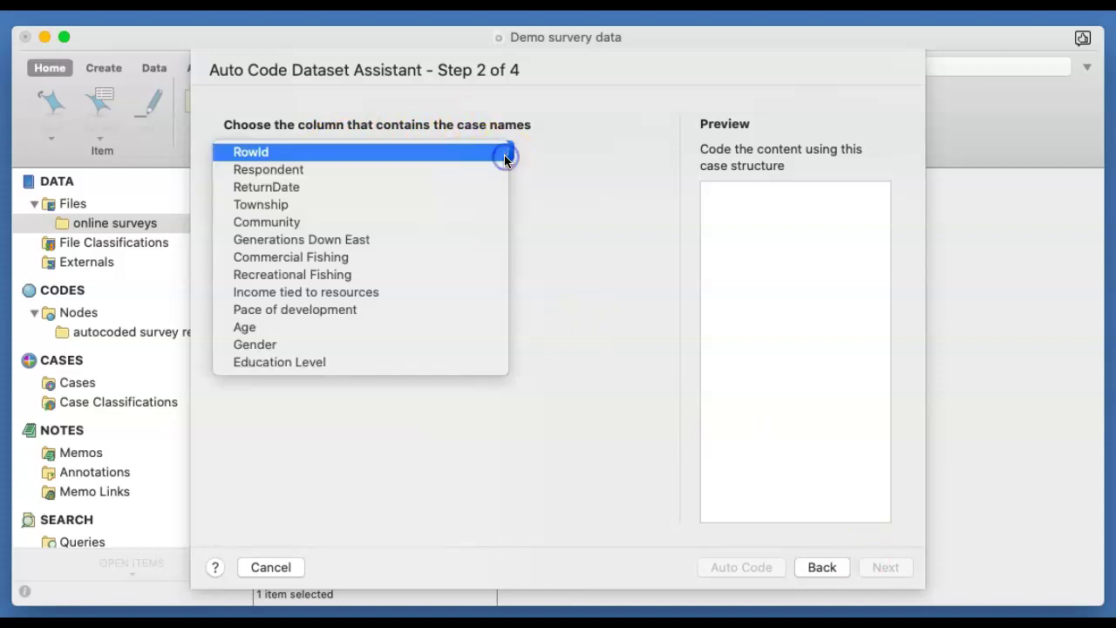
{"action": "left_click", "coordinate": [362, 171]}
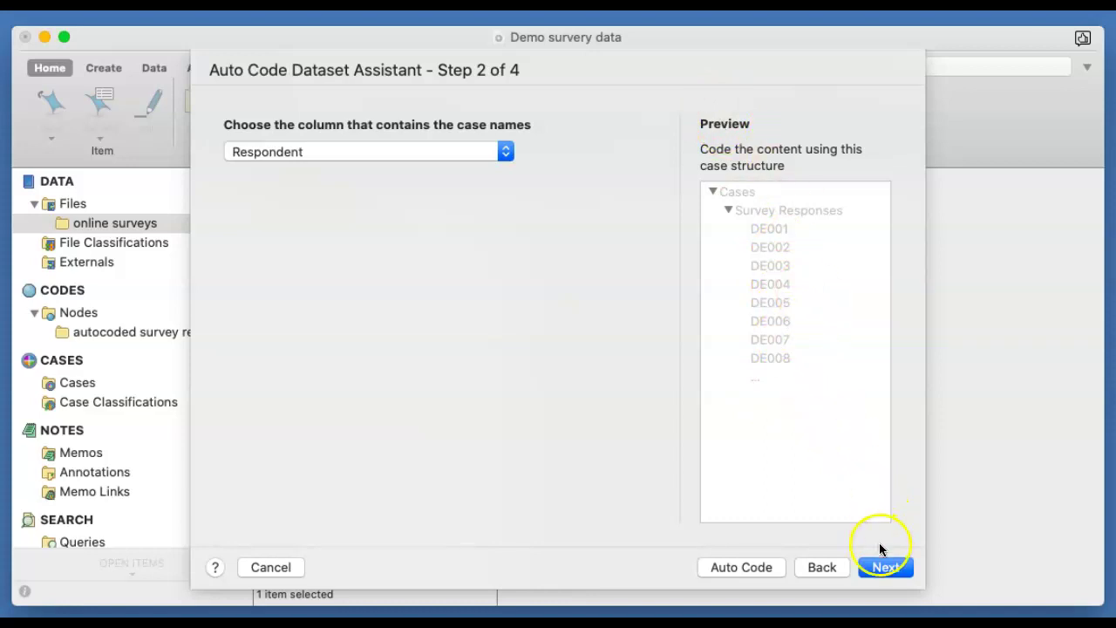
{"action": "left_click", "coordinate": [883, 574]}
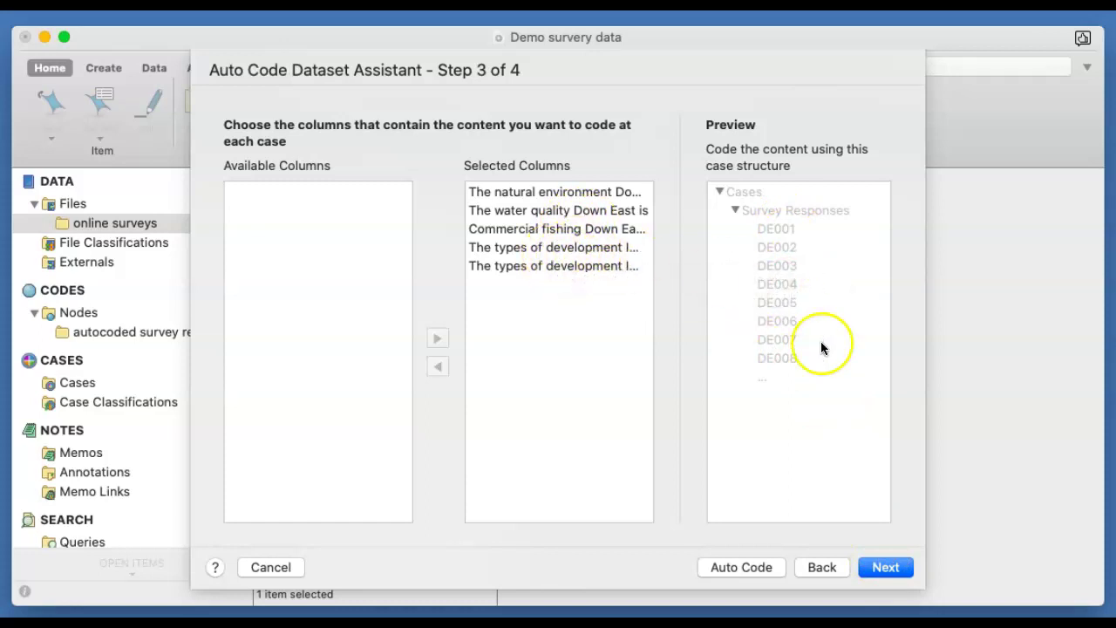
{"action": "left_click", "coordinate": [885, 570]}
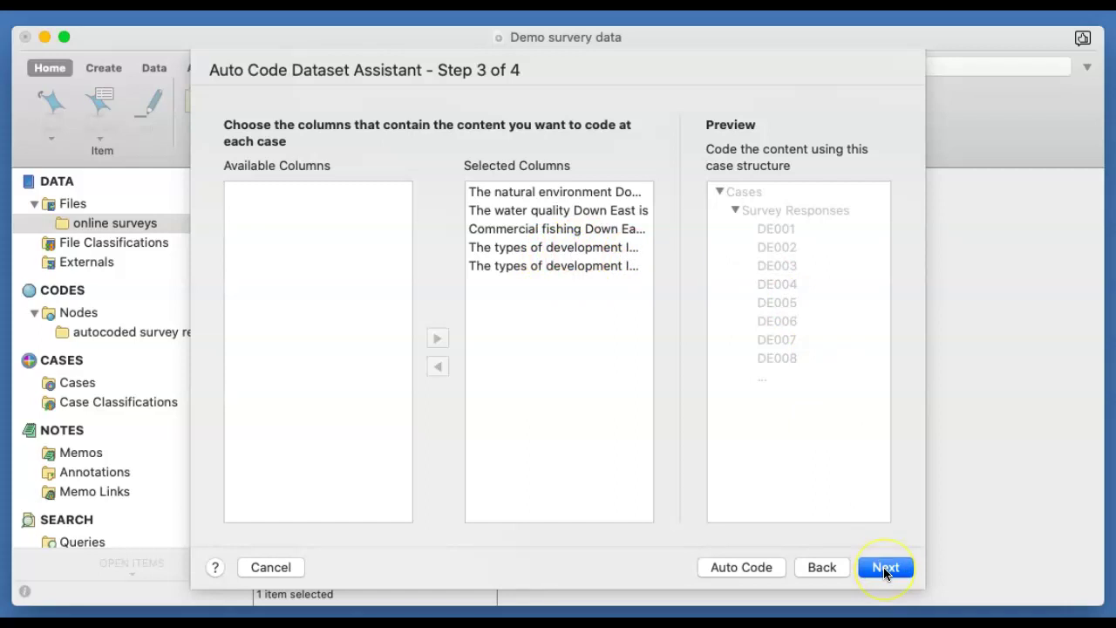
Advance the assistant to Step 4, coding under a new Survey Responses case in Cases.
{"action": "left_click", "coordinate": [885, 569]}
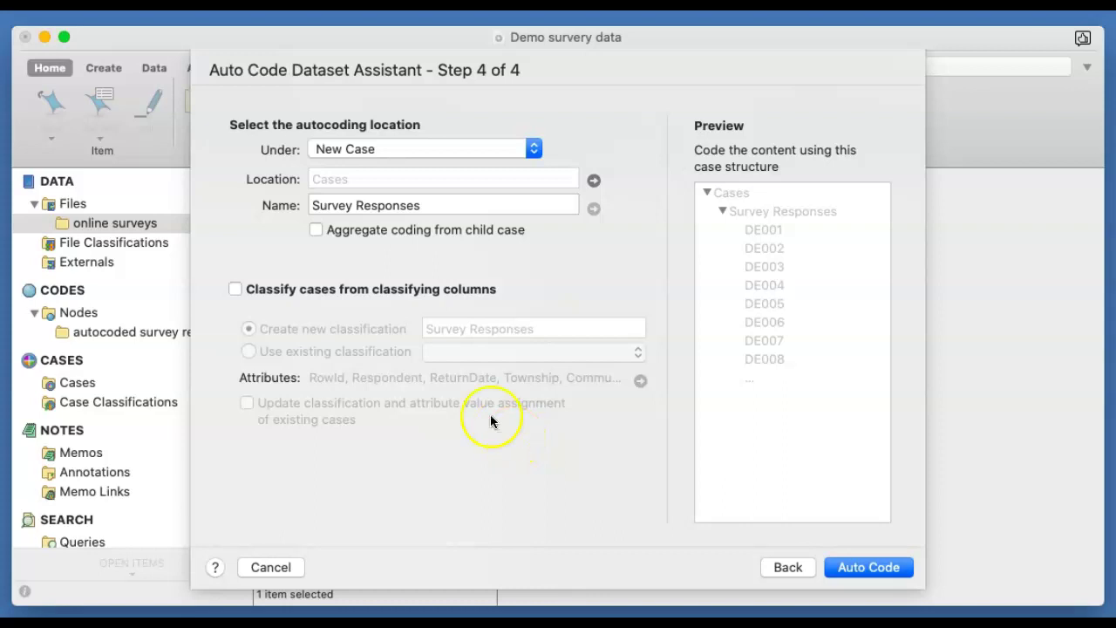
Classify the new cases into a new Survey Responses classification and run the autocoding.
{"action": "left_click", "coordinate": [236, 292]}
{"action": "left_click", "coordinate": [235, 290]}
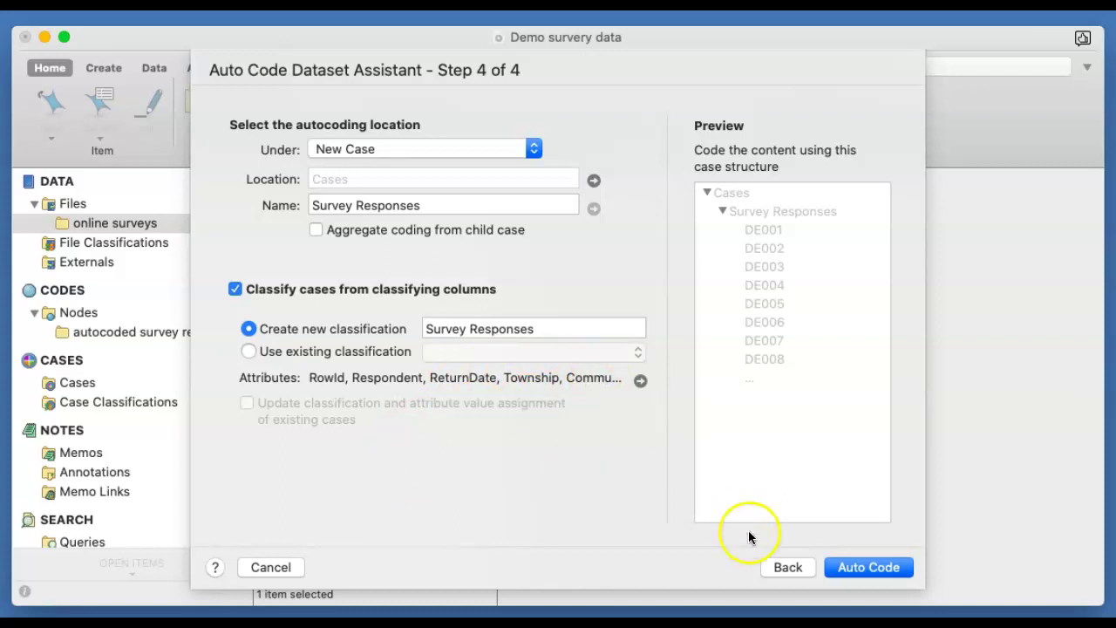
{"action": "left_click", "coordinate": [863, 568]}
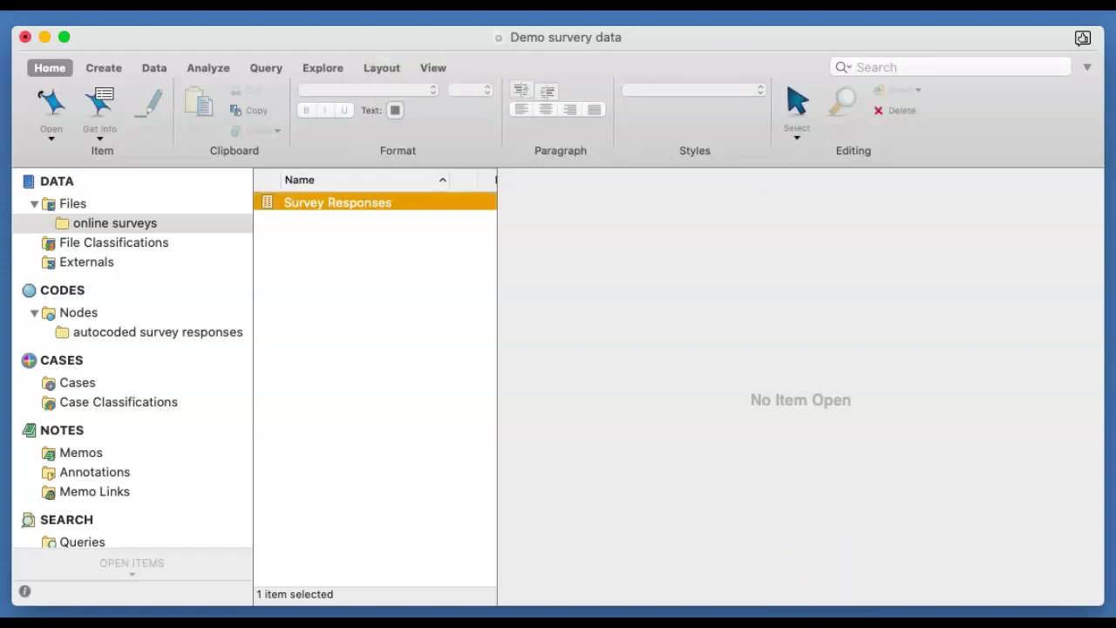
Review the five autocoded question nodes, then list the new Survey Responses case under Cases.
{"action": "left_click", "coordinate": [305, 577]}
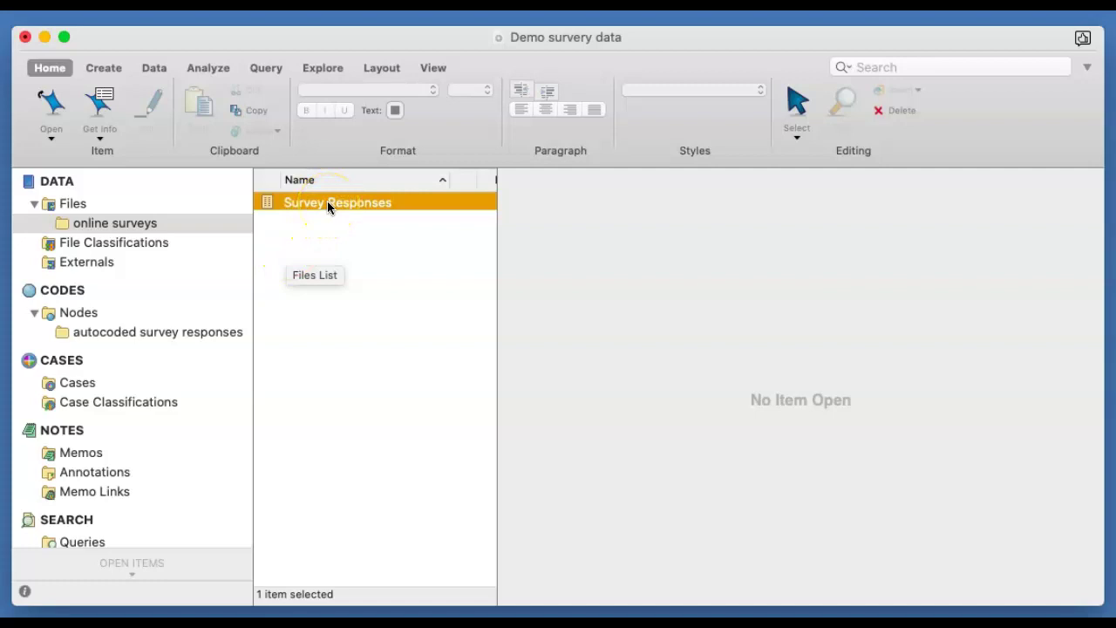
{"action": "left_click", "coordinate": [150, 335]}
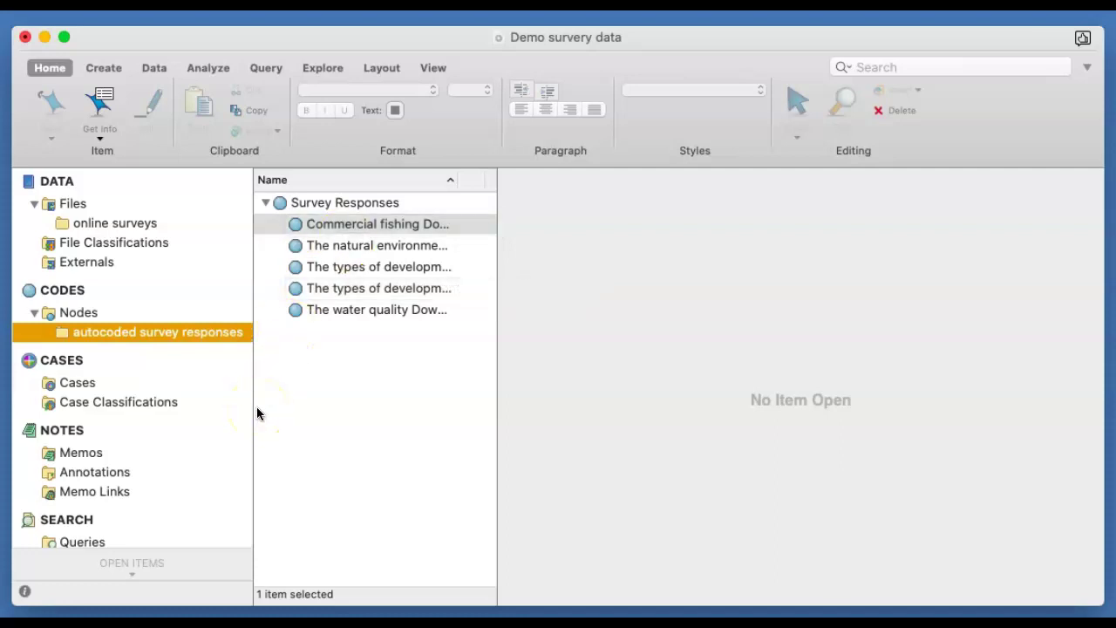
{"action": "left_click", "coordinate": [65, 381]}
Expand Survey Responses to review cases DE001 onward, then show the Case Classifications list.
{"action": "left_click", "coordinate": [76, 384]}
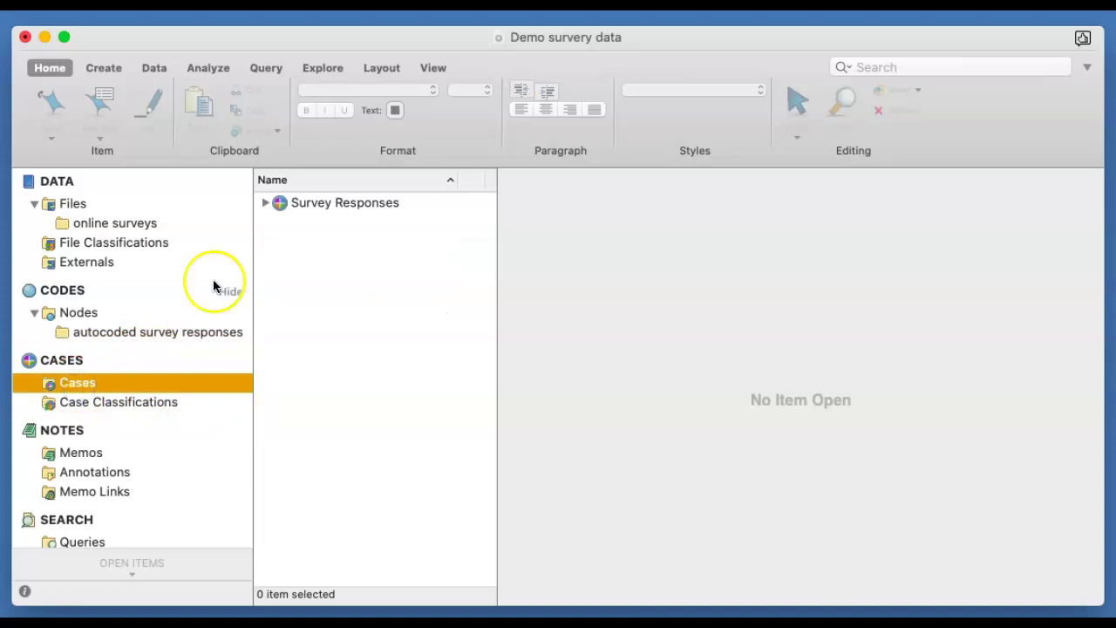
{"action": "left_click", "coordinate": [265, 203]}
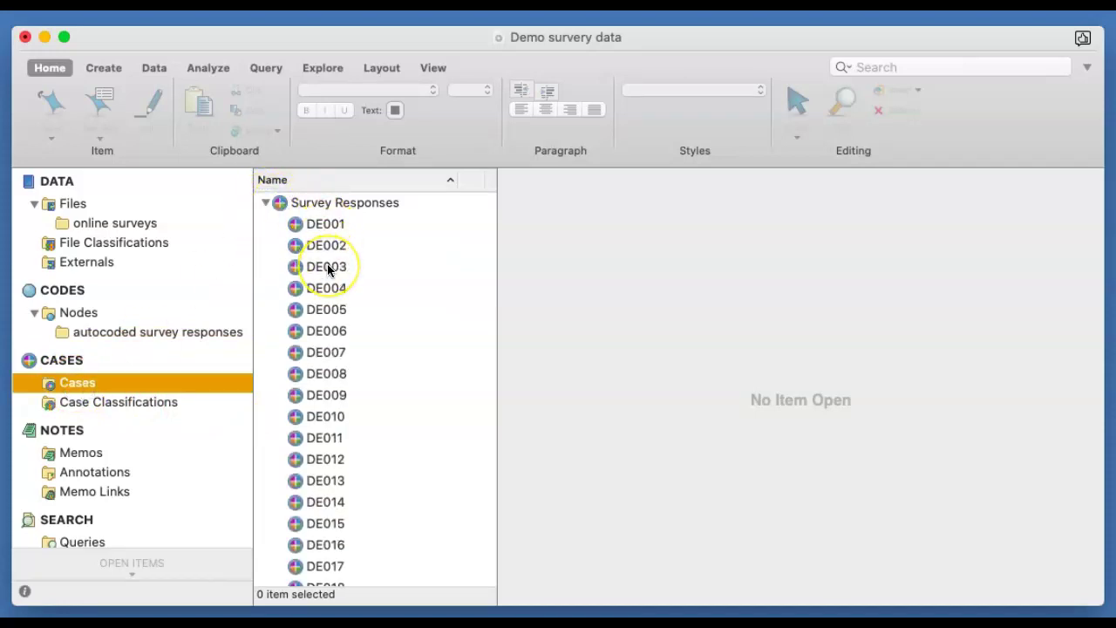
{"action": "scroll", "coordinate": [328, 268], "scroll_direction": "right", "scroll_amount": 5}
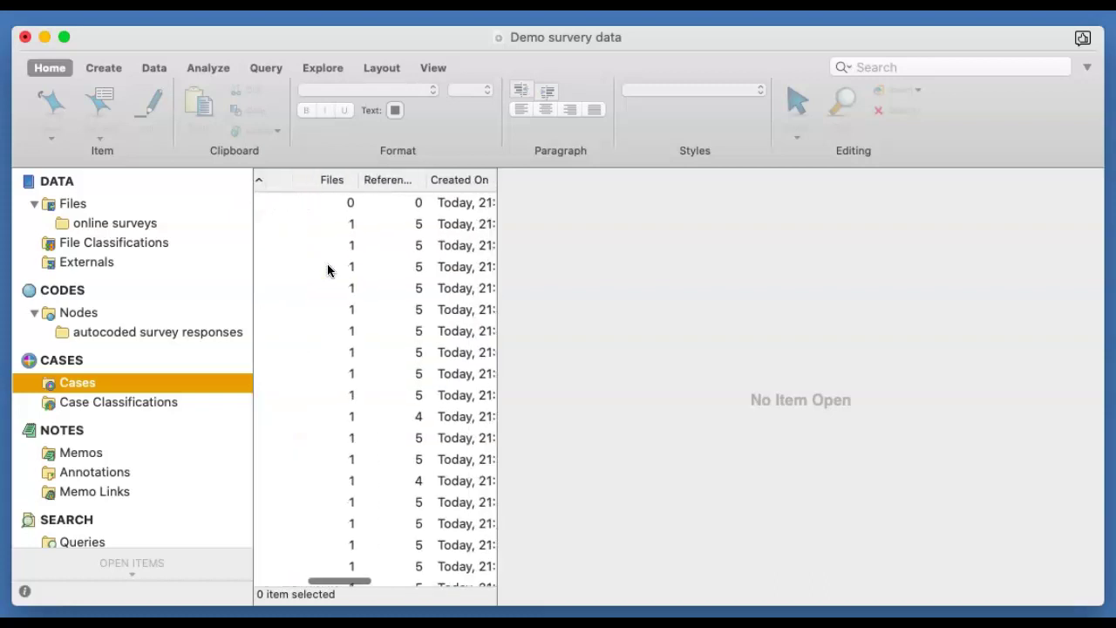
{"action": "scroll", "coordinate": [327, 268], "scroll_direction": "right", "scroll_amount": 2}
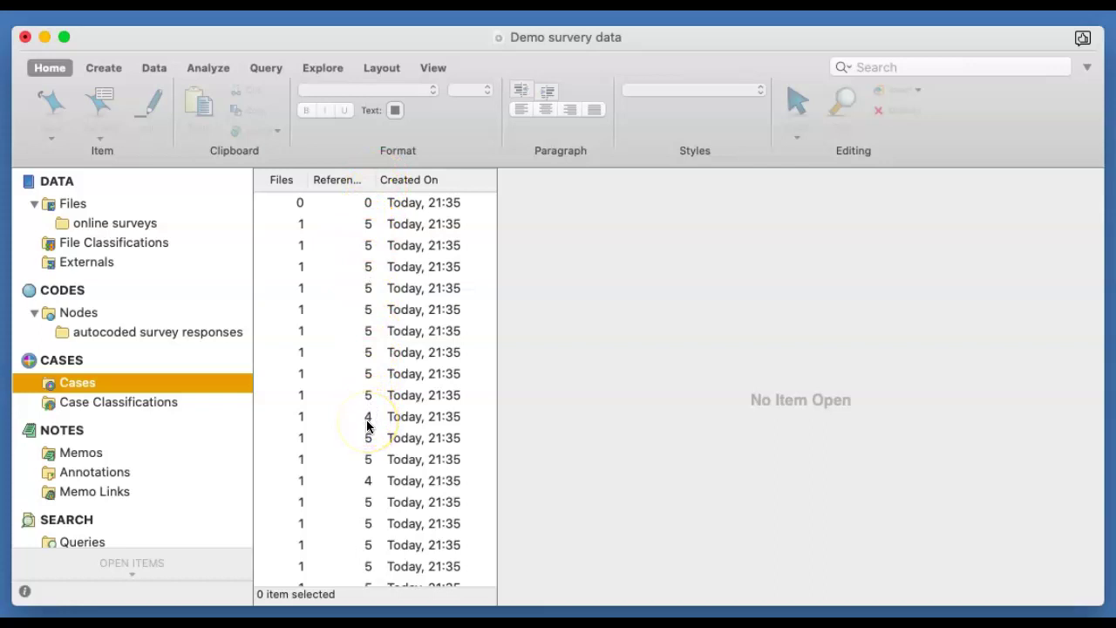
{"action": "scroll", "coordinate": [367, 425], "scroll_direction": "left", "scroll_amount": 5}
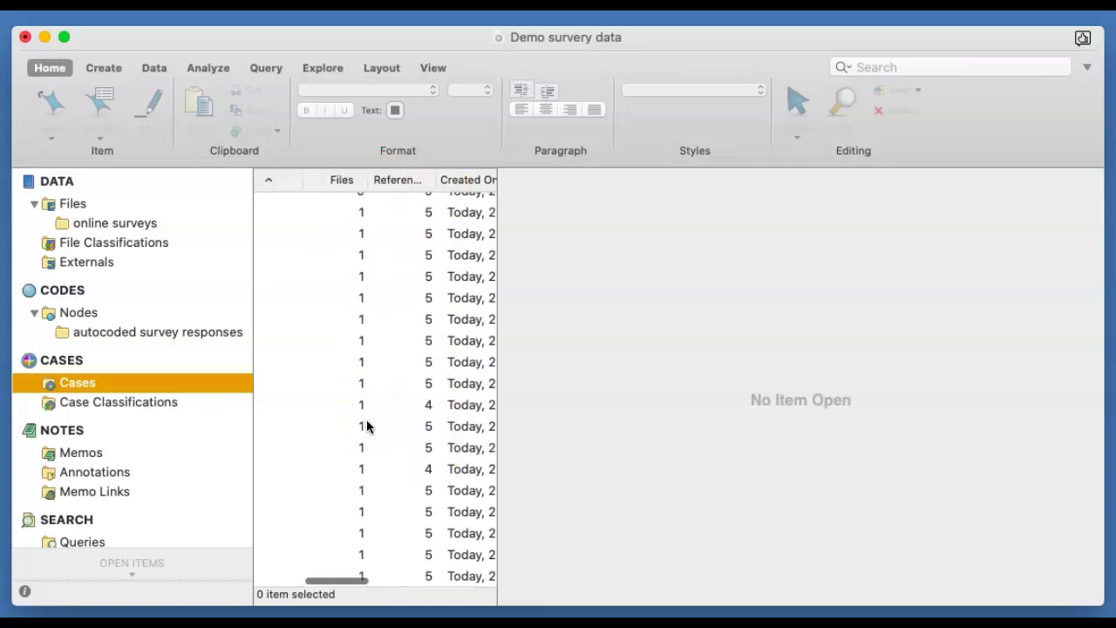
{"action": "left_click", "coordinate": [108, 403]}
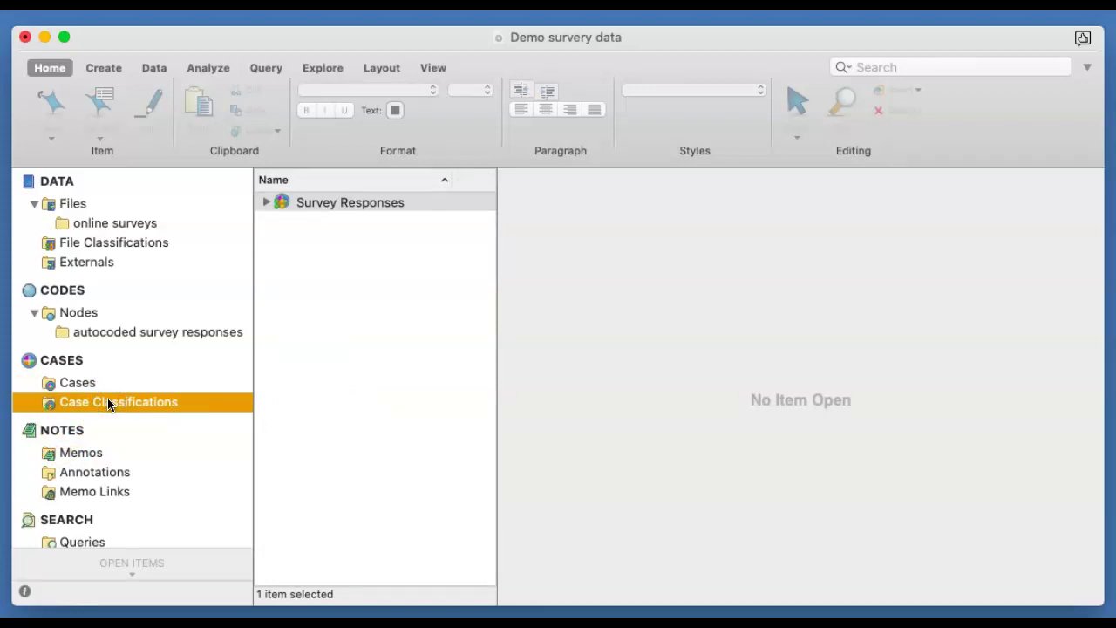
Open the Survey Responses classification to see its 13 attributes, like Age and Commercial Fishing.
{"action": "double_click", "coordinate": [335, 202]}
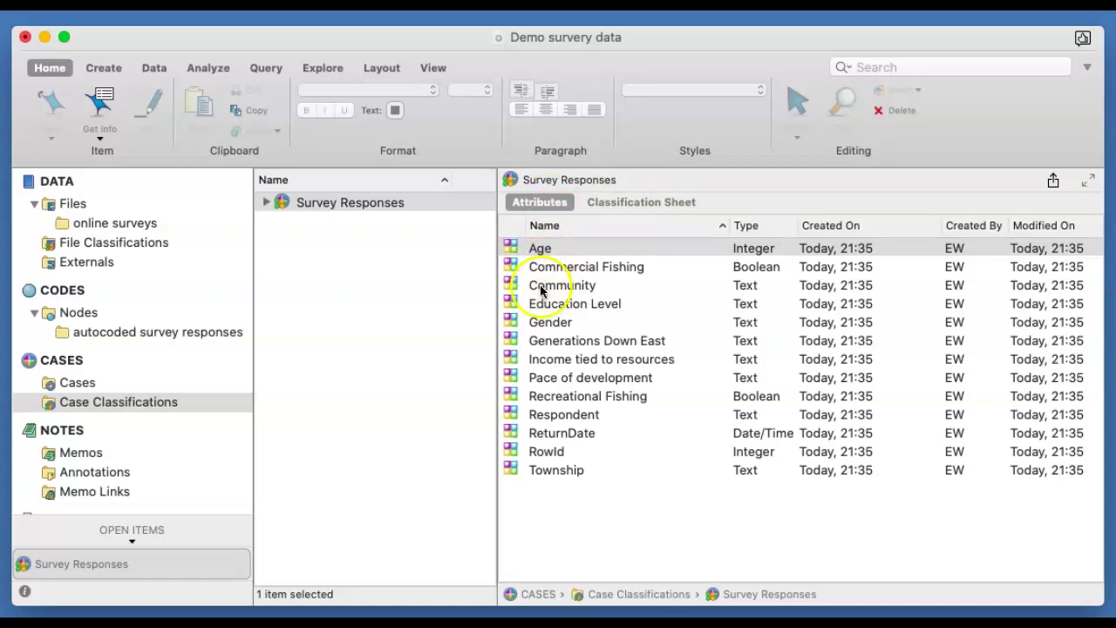
Review each respondent case's Community, Gender, Age and Township values on the Classification Sheet.
{"action": "left_click", "coordinate": [633, 202]}
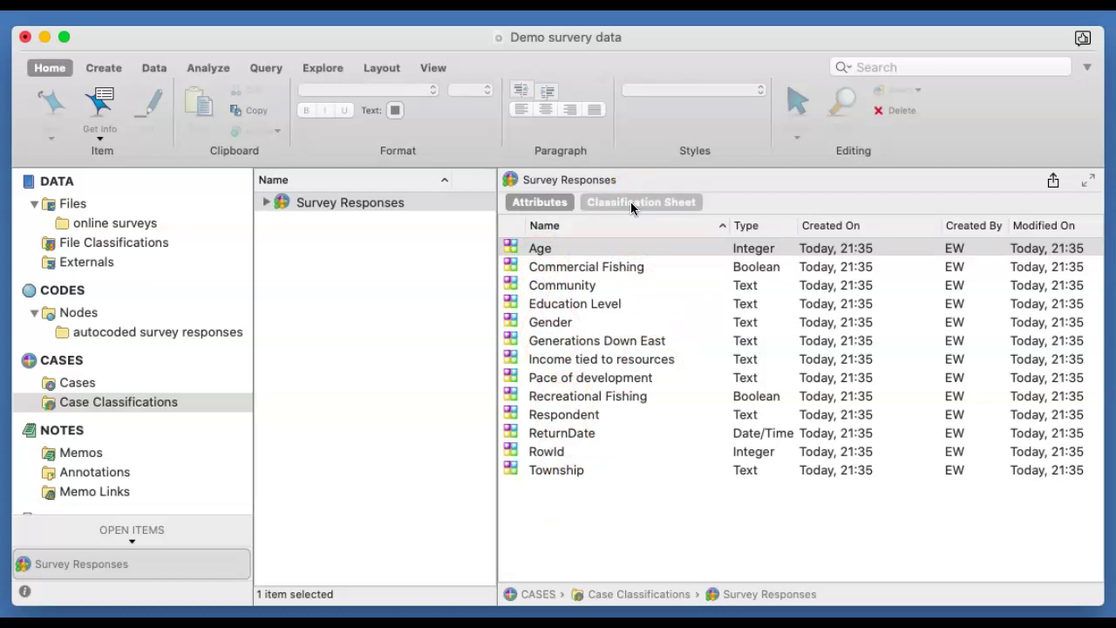
{"action": "left_click", "coordinate": [630, 201]}
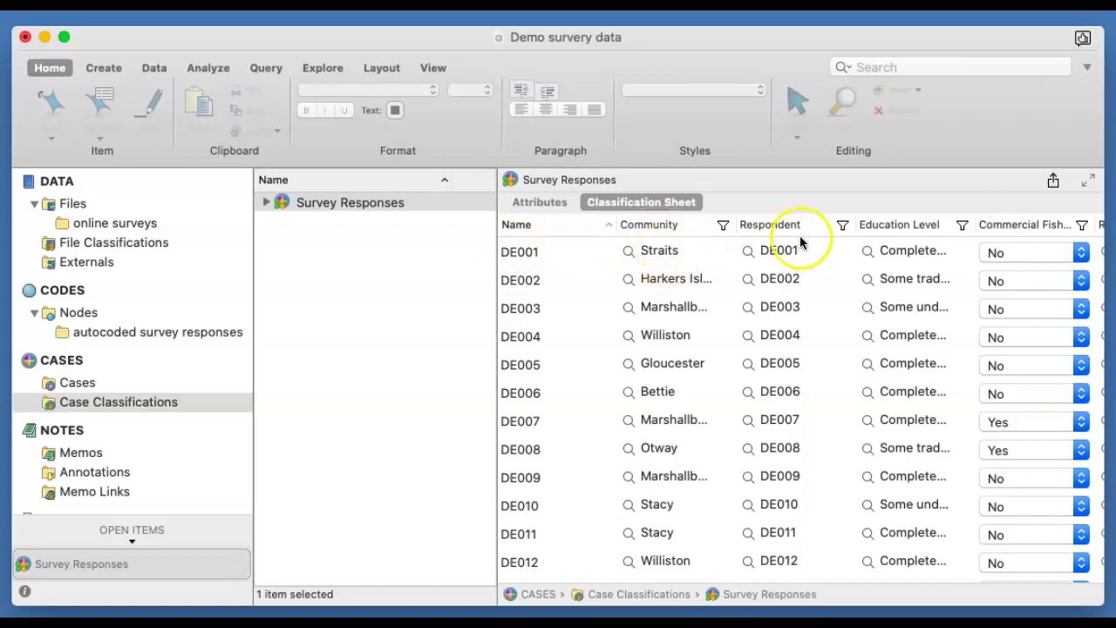
{"action": "scroll", "coordinate": [883, 243], "scroll_direction": "right", "scroll_amount": 5}
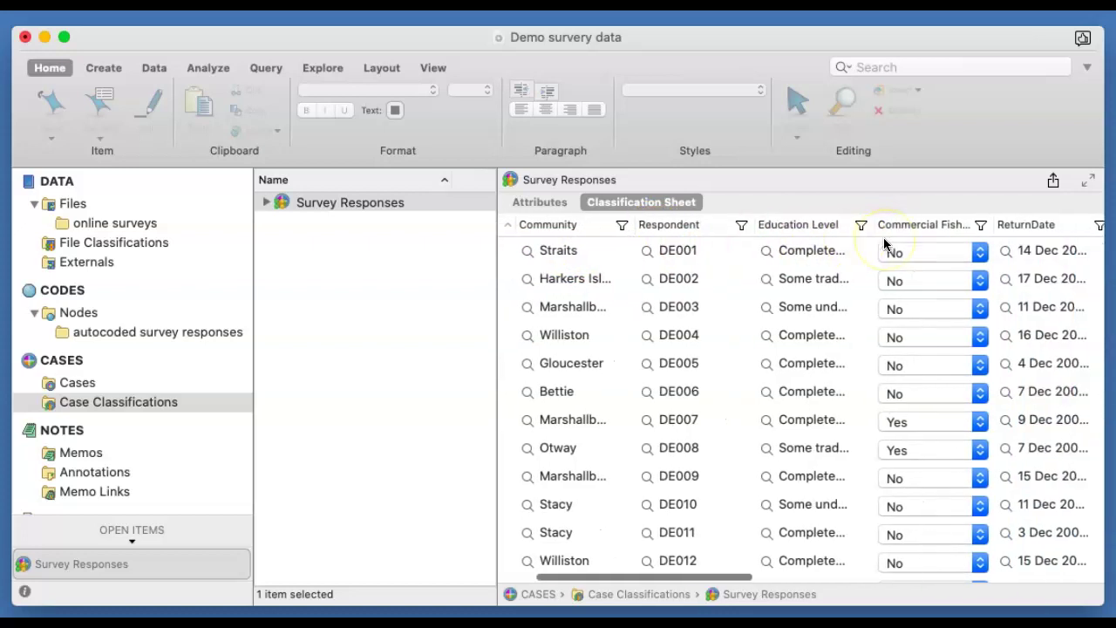
{"action": "scroll", "coordinate": [882, 244], "scroll_direction": "right", "scroll_amount": 10}
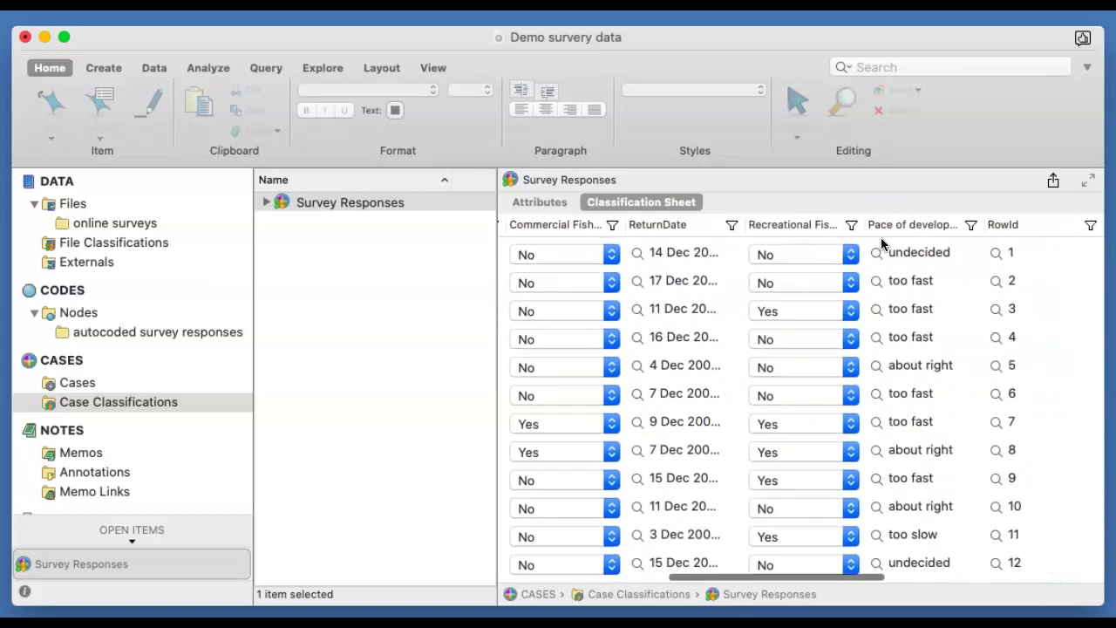
{"action": "scroll", "coordinate": [877, 240], "scroll_direction": "right", "scroll_amount": 14}
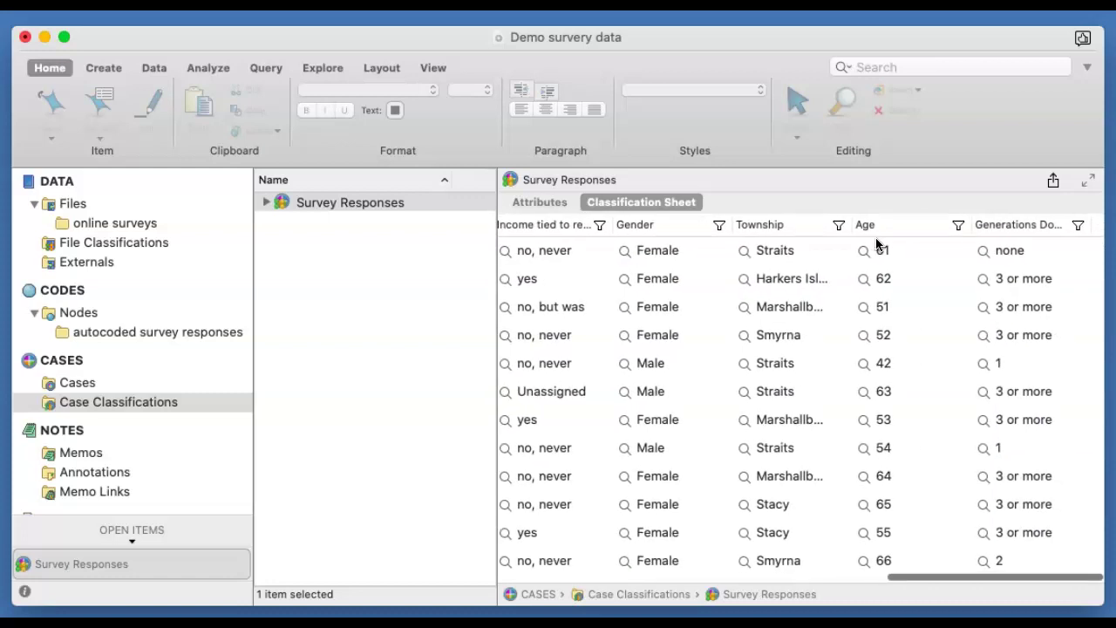
{"action": "left_click", "coordinate": [936, 271]}
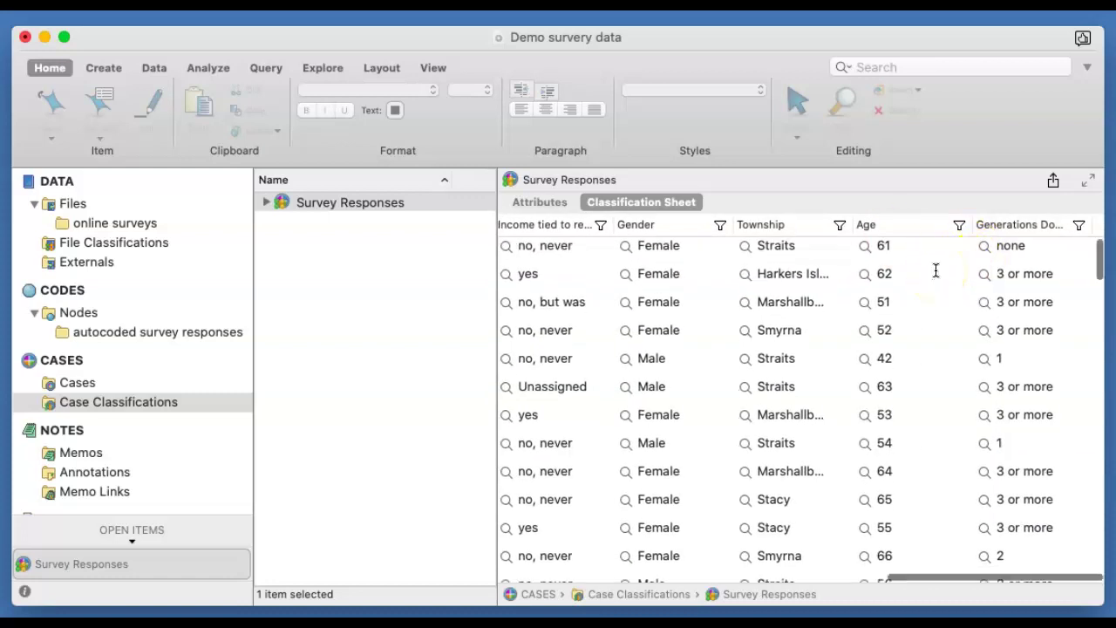
{"action": "scroll", "coordinate": [936, 270], "scroll_direction": "down", "scroll_amount": 3}
{"action": "scroll", "coordinate": [936, 270], "scroll_direction": "up", "scroll_amount": 3}
{"action": "scroll", "coordinate": [935, 271], "scroll_direction": "left", "scroll_amount": 1}
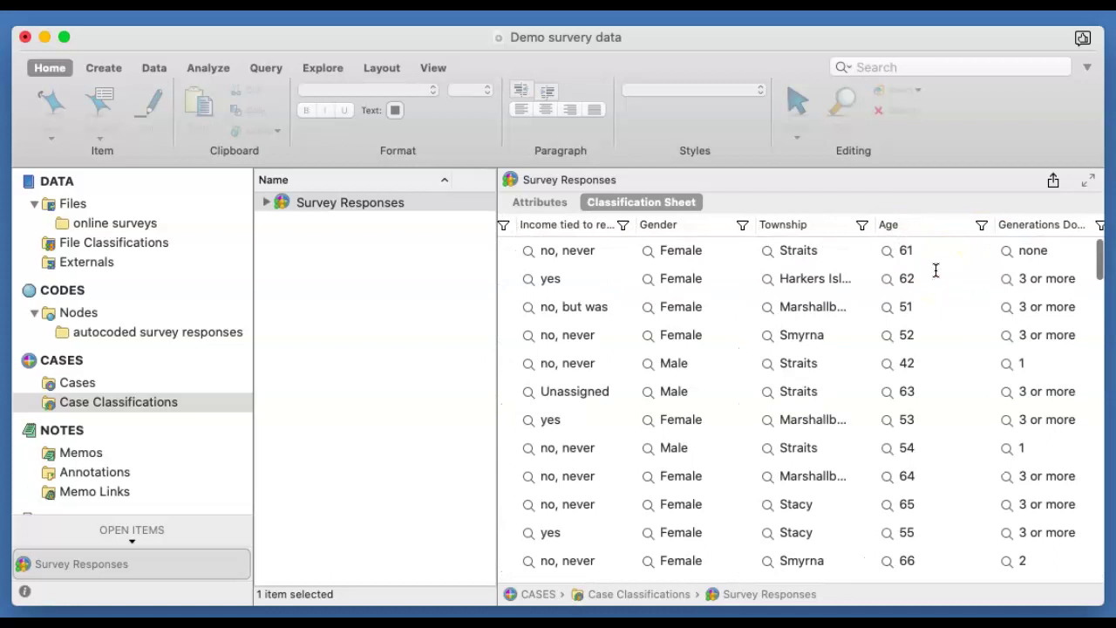
{"action": "scroll", "coordinate": [935, 270], "scroll_direction": "left", "scroll_amount": 6}
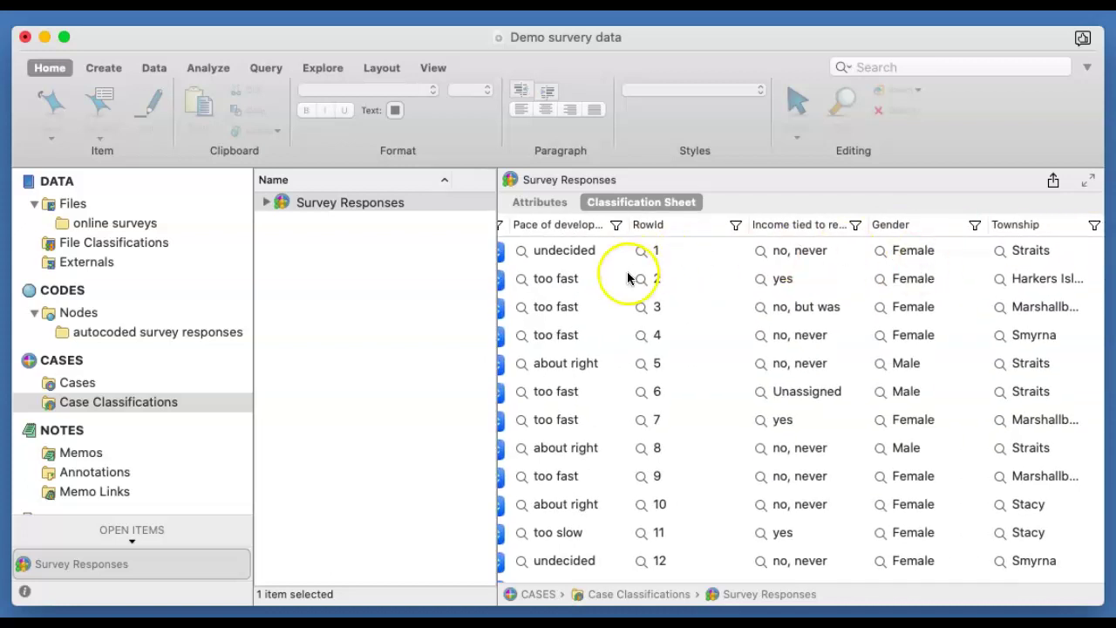